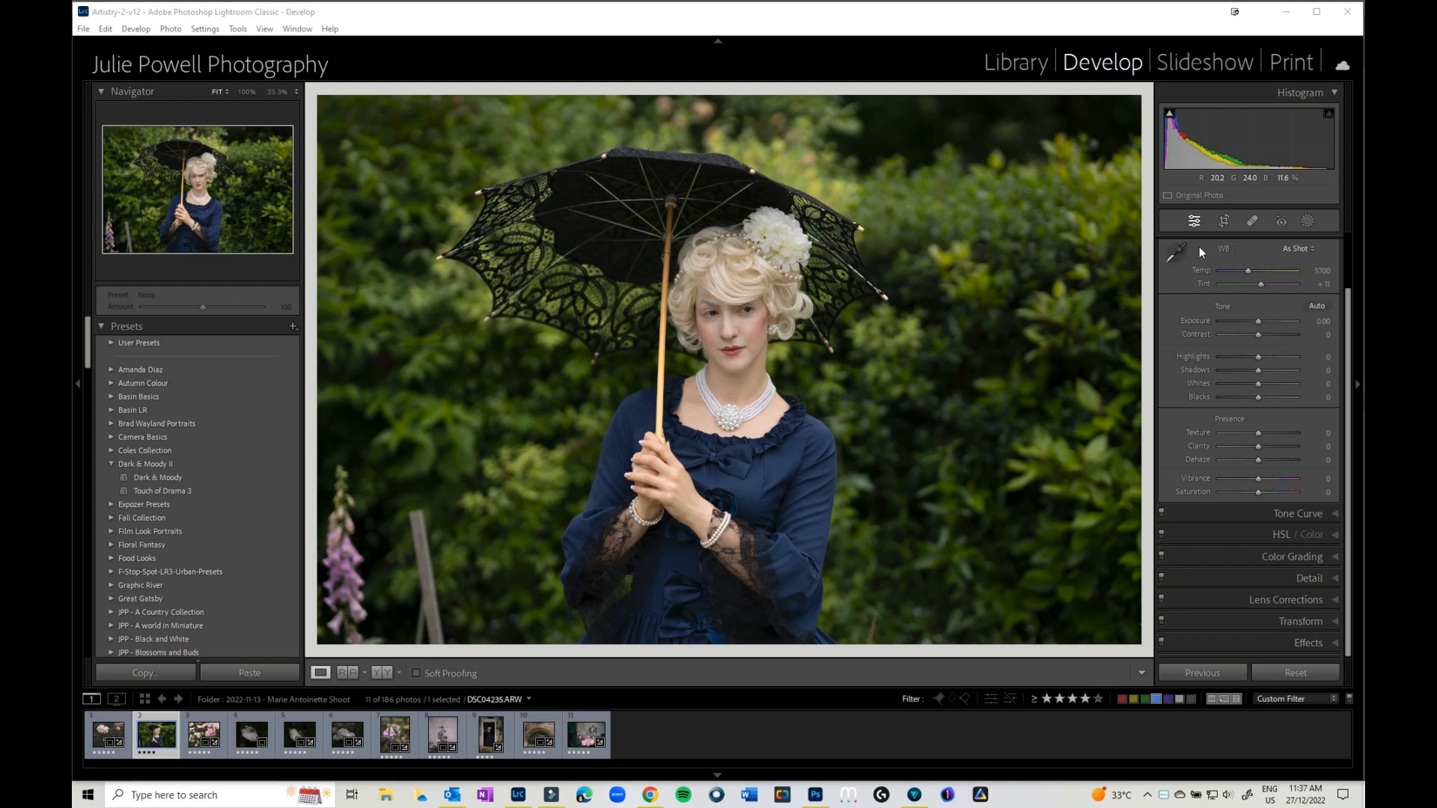
Step: Heal the stray stem beside the dress at the photo's lower edge using the Heal tool
left_click(1251, 221)
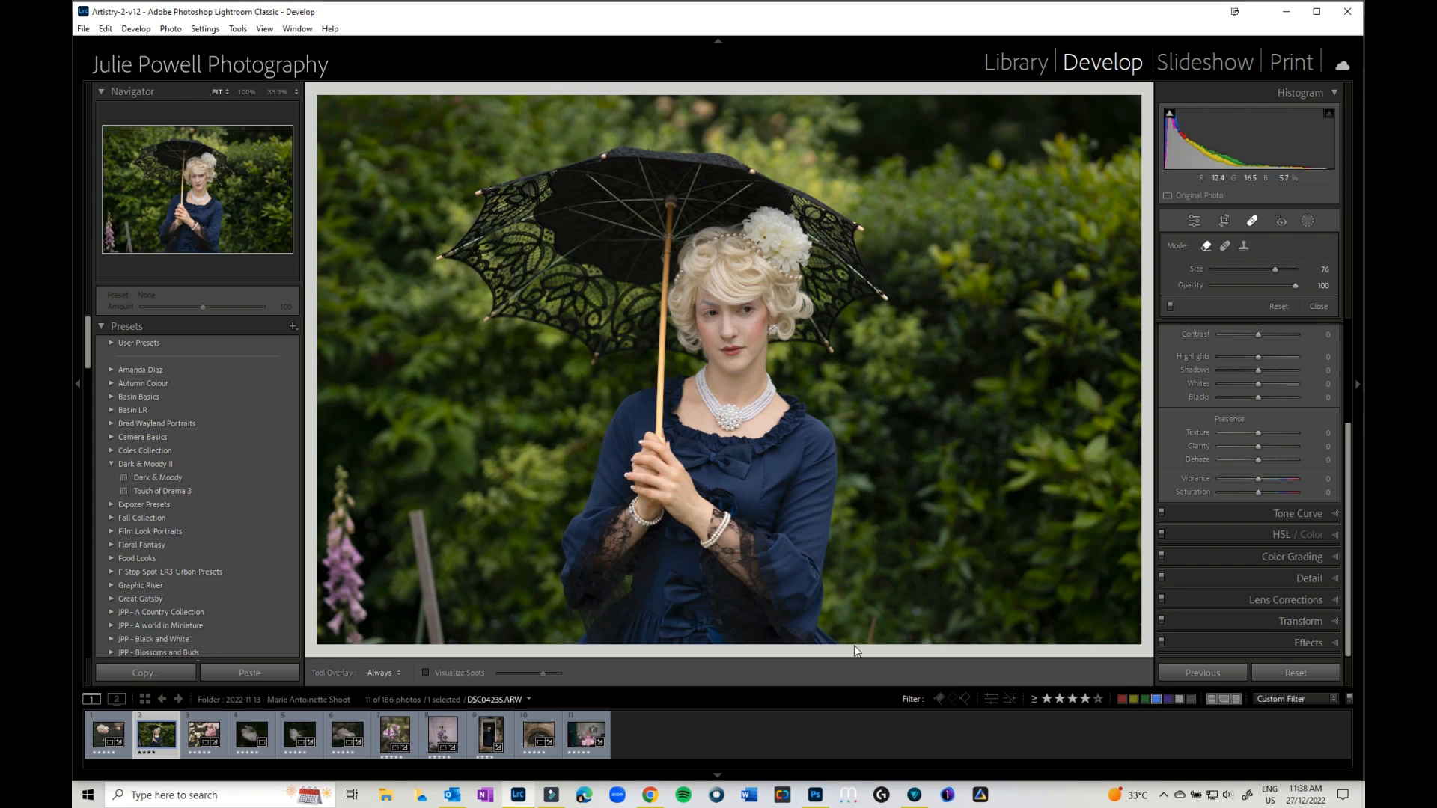
left_click(1225, 247)
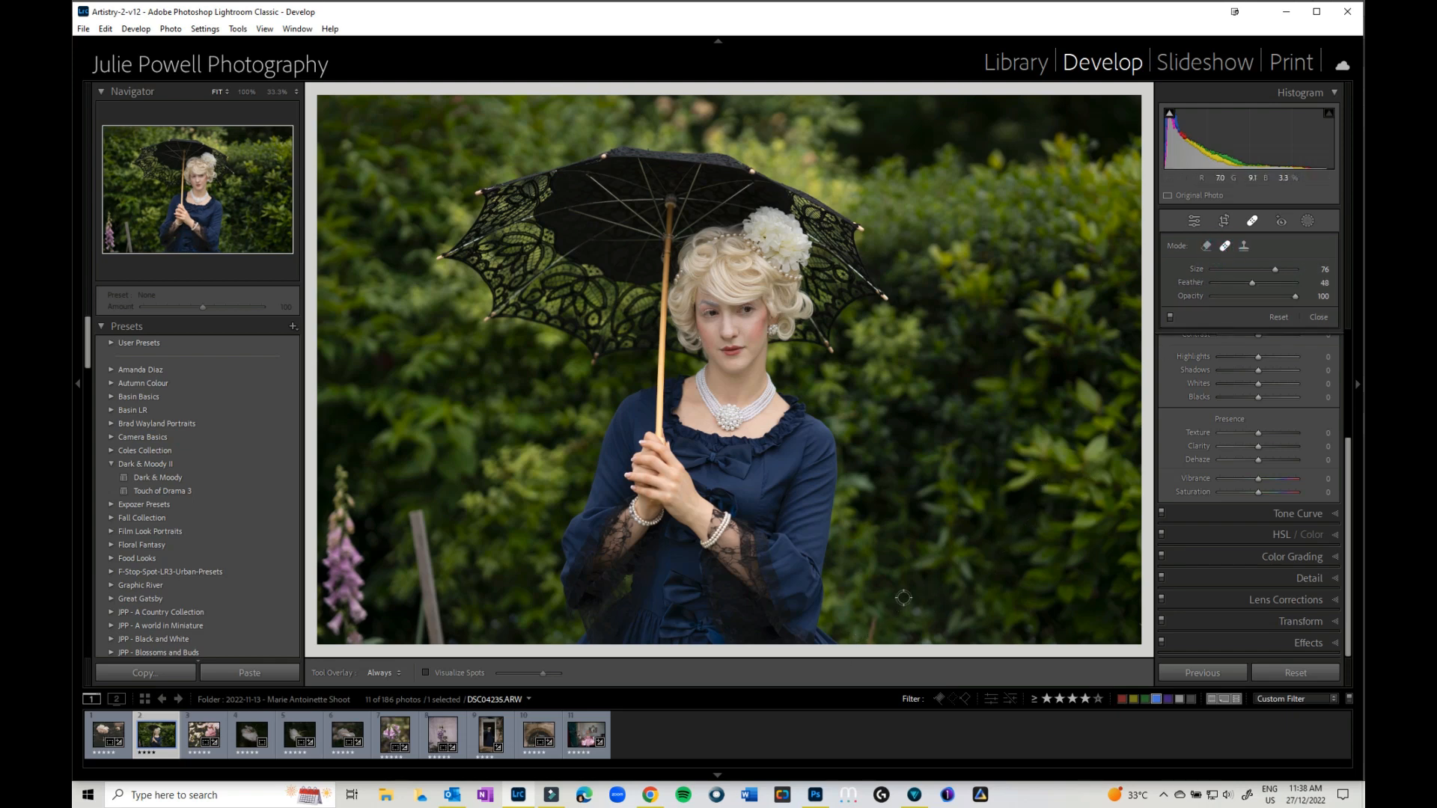
left_click_drag(873, 612, 868, 638)
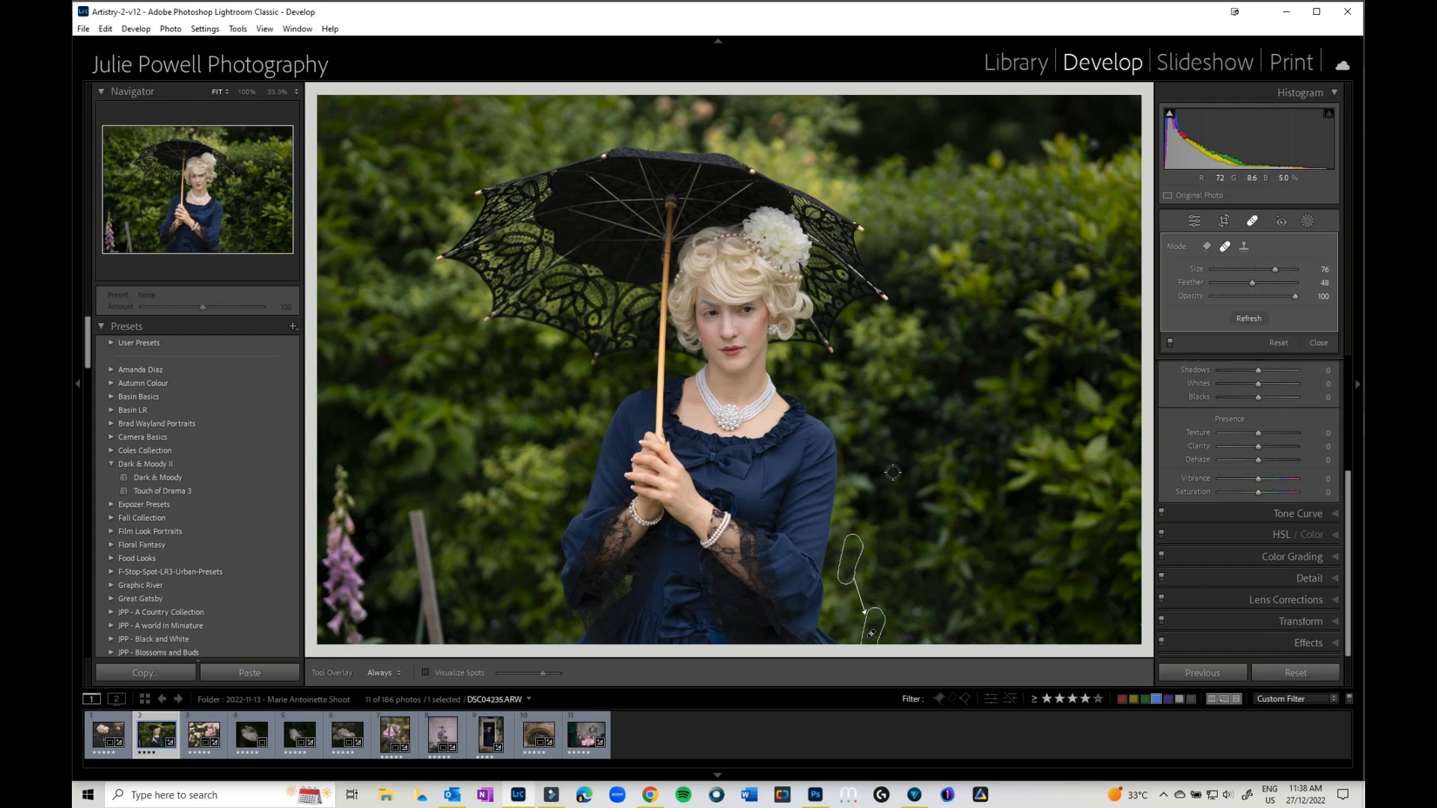
Step: Remove the wooden post beside the foxglove with Content-Aware Remove at brush size 77
left_click(1206, 248)
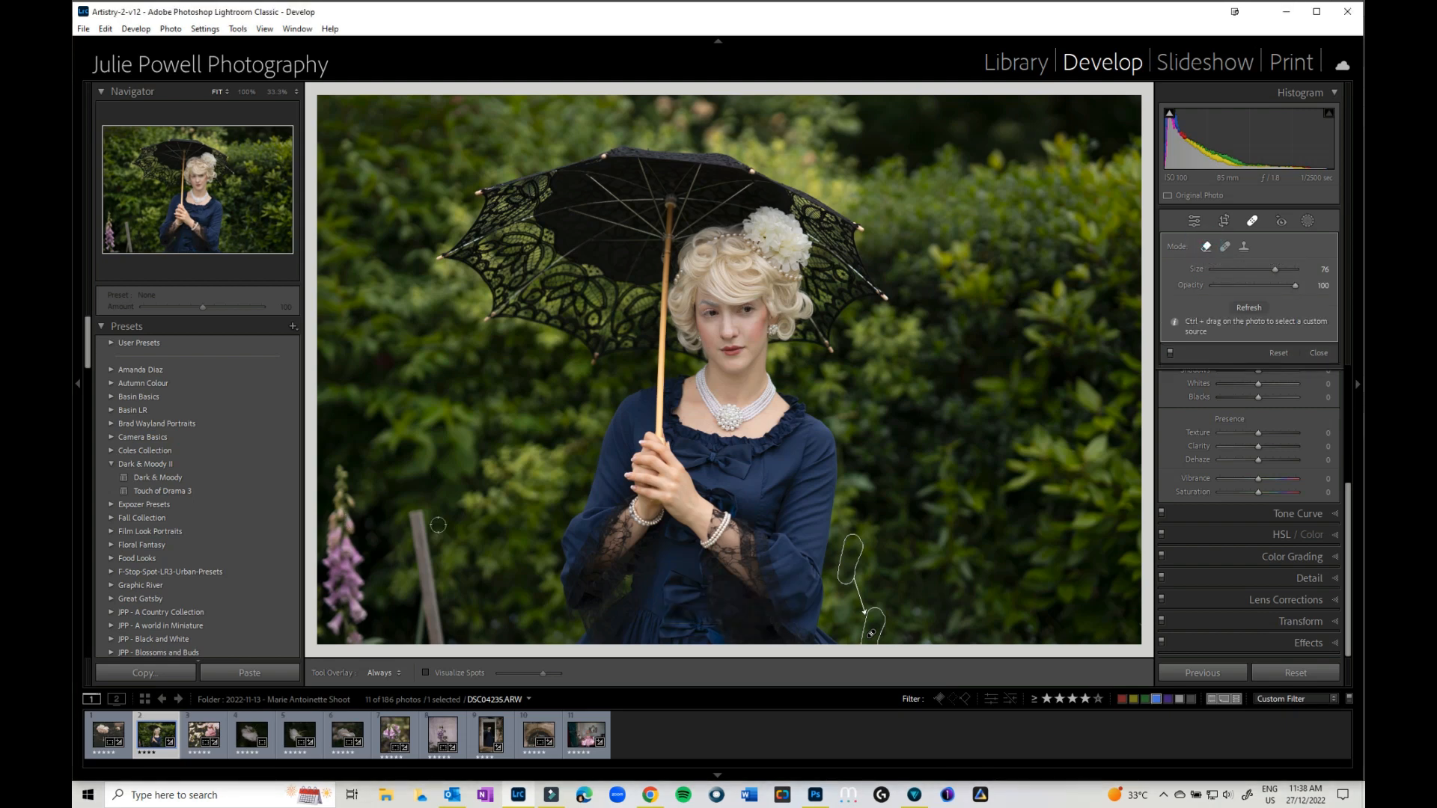
scroll(439, 526, "up", 4)
mouse_move(412, 516)
left_mouse_down()
mouse_move(442, 649)
mouse_move(428, 603)
mouse_move(425, 637)
left_mouse_up()
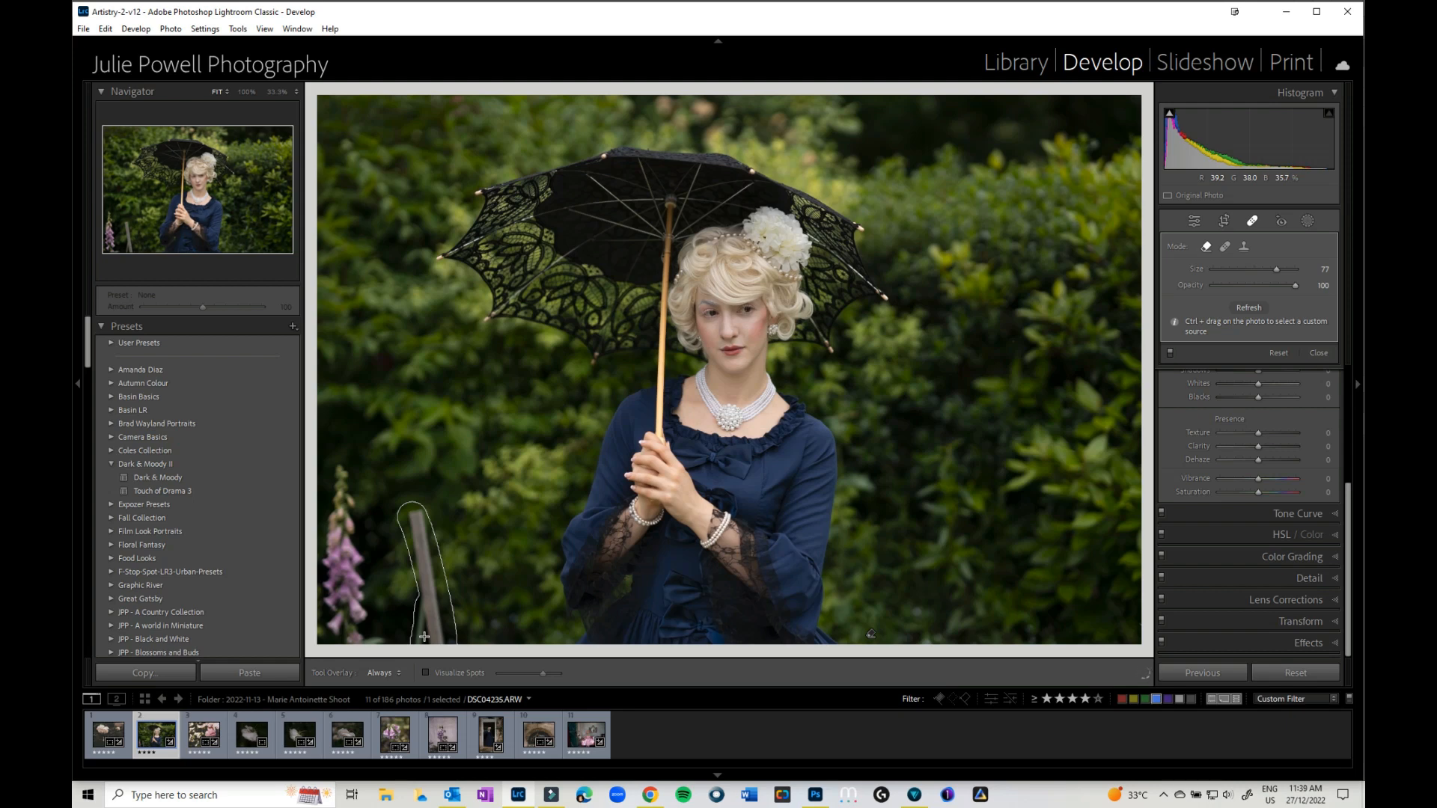
left_click_drag(425, 637, 424, 637)
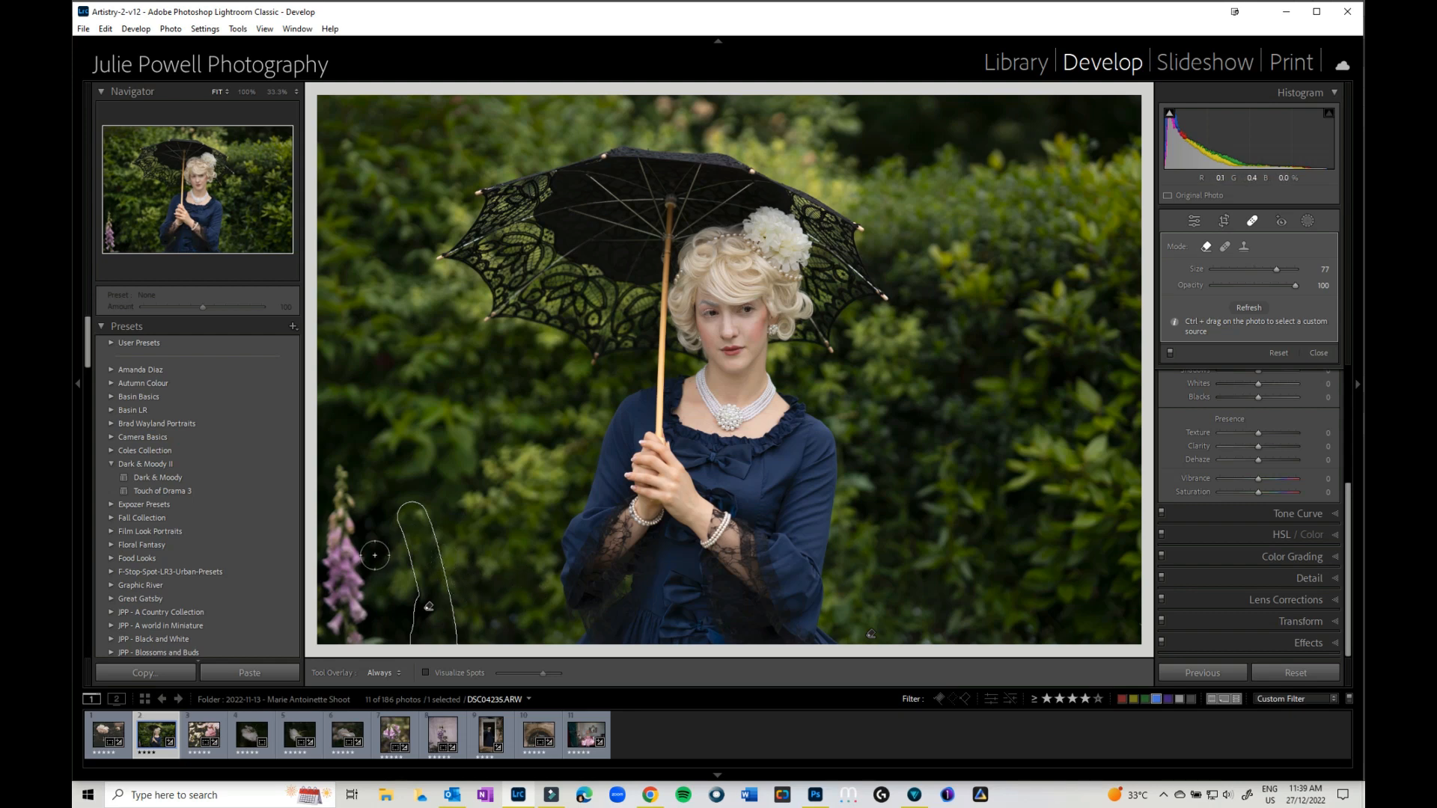
Step: Remove the pink foxglove and its leftover traces with Content-Aware Remove, with the tool overlay set to Never
mouse_move(374, 558)
left_mouse_down()
mouse_move(342, 458)
mouse_move(358, 626)
mouse_move(379, 637)
mouse_move(331, 626)
left_mouse_up()
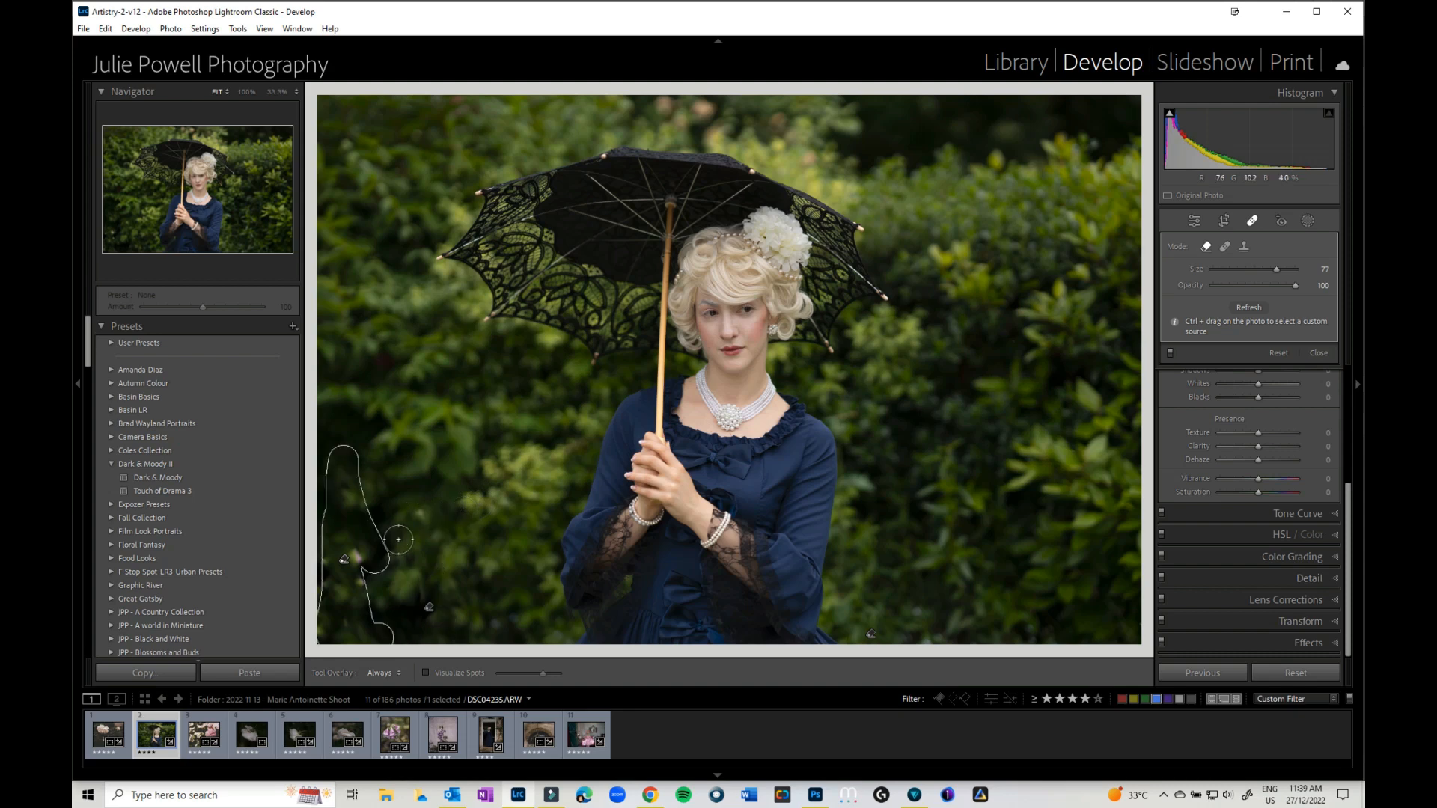
key("h")
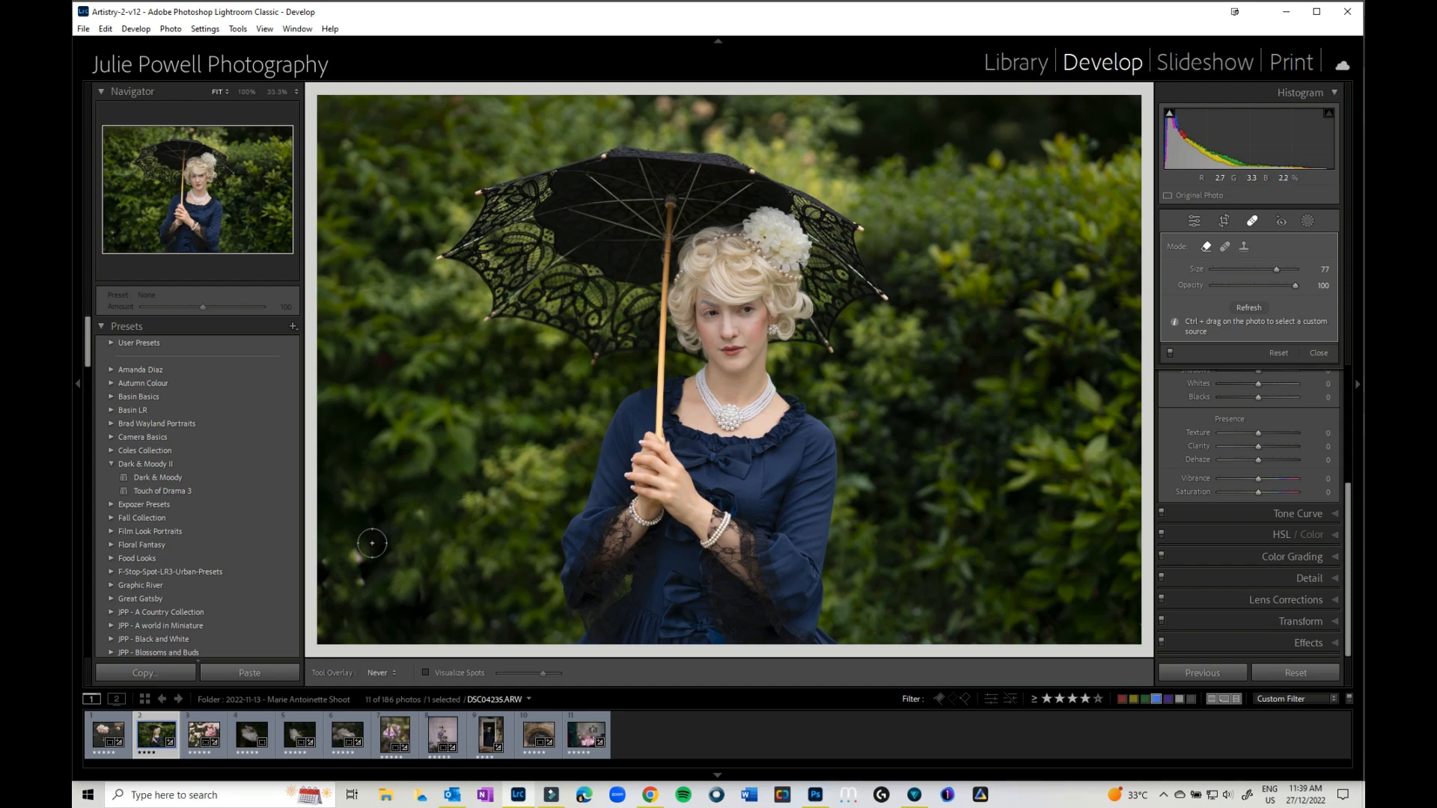
left_click_drag(369, 545, 366, 592)
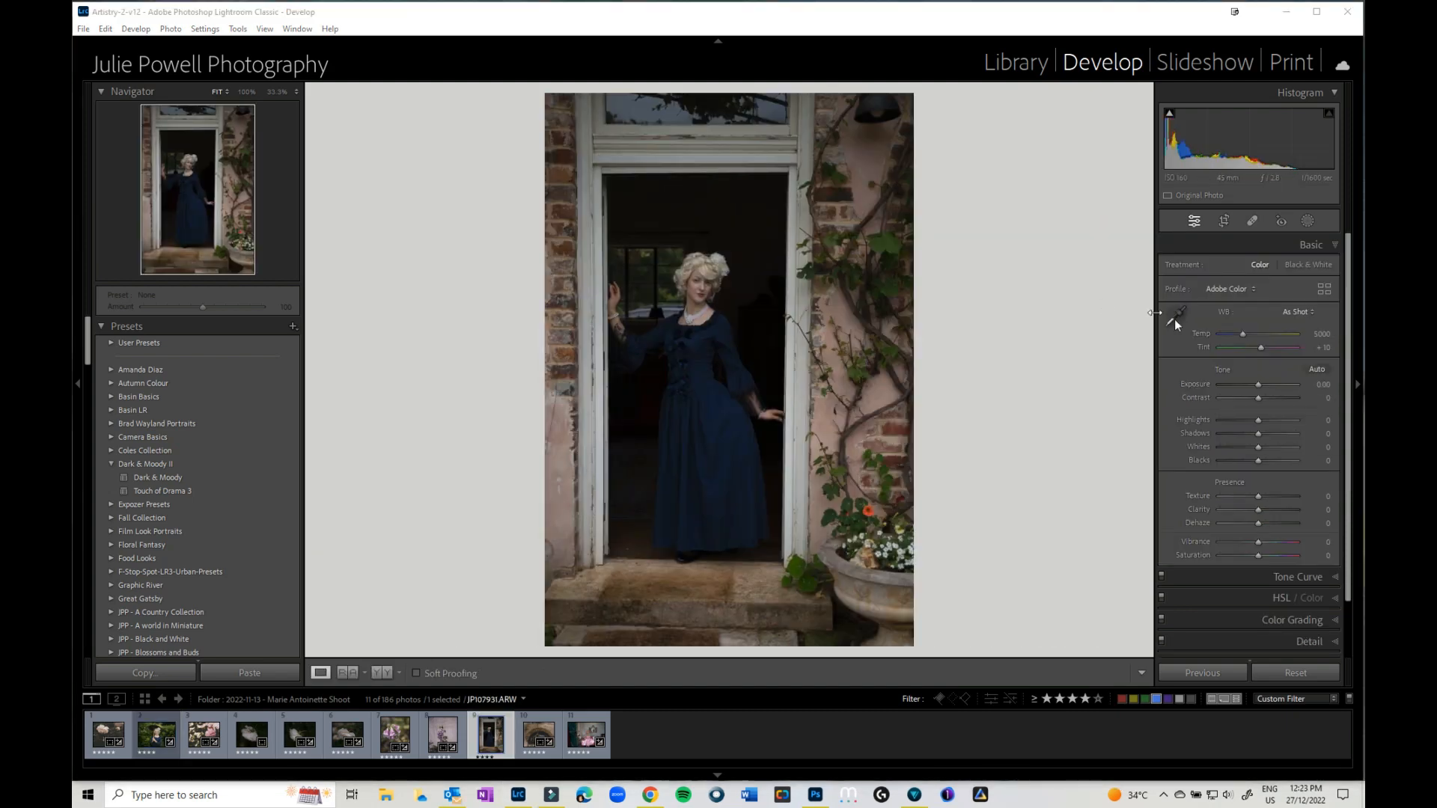
Step: Create an Objects mask on the doorway portrait by brush-selecting the dark interior around the woman's head
left_click(1309, 221)
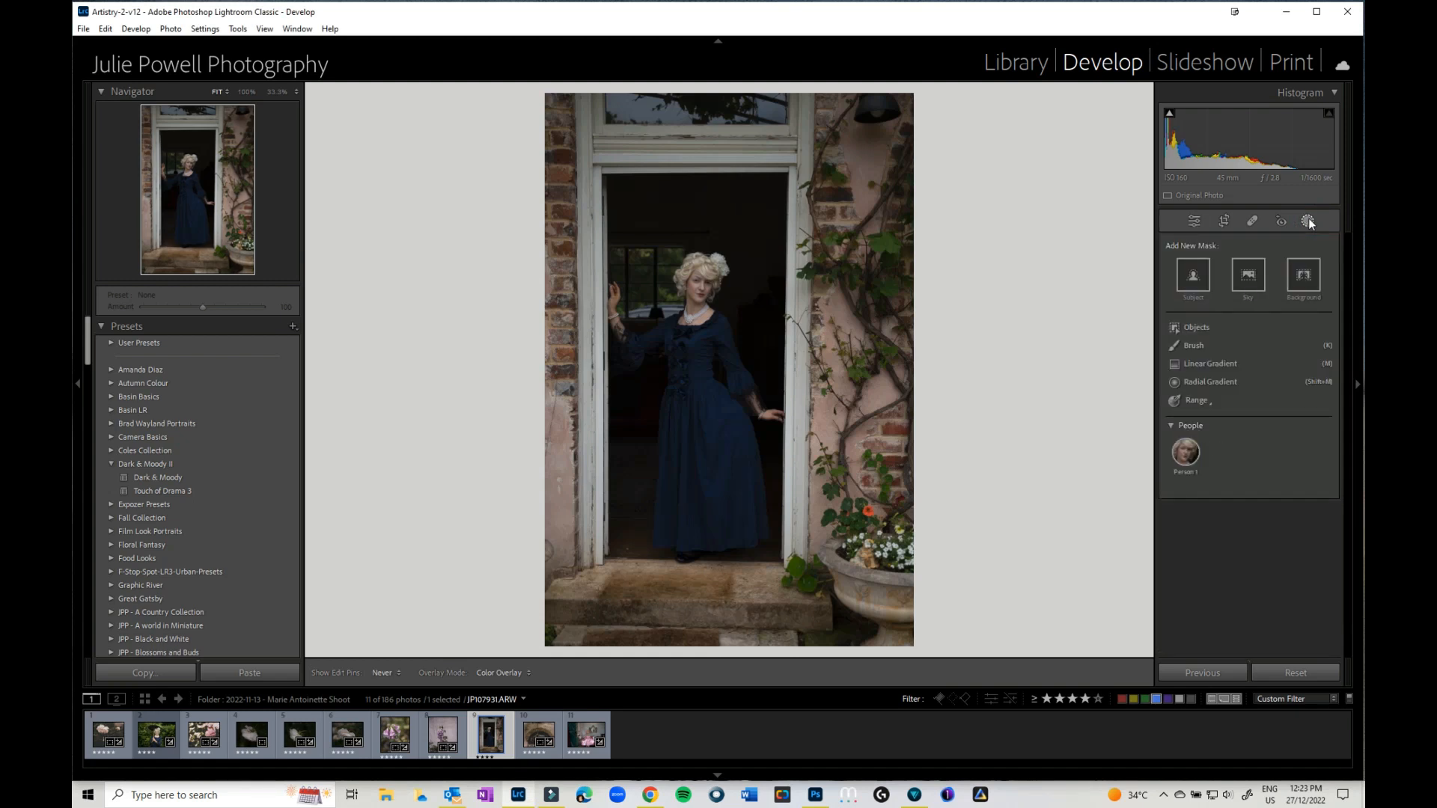
left_click(1192, 328)
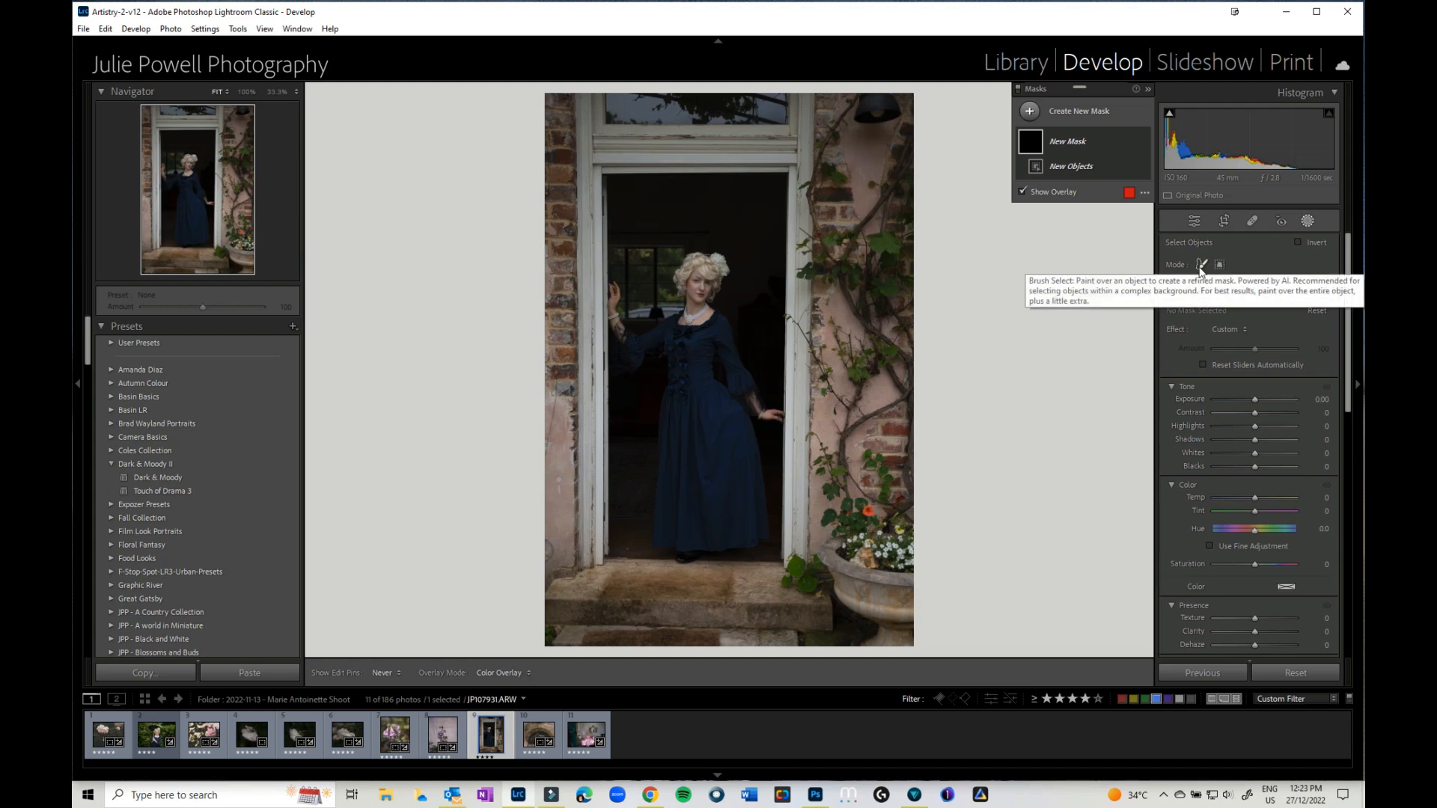
left_click(1200, 265)
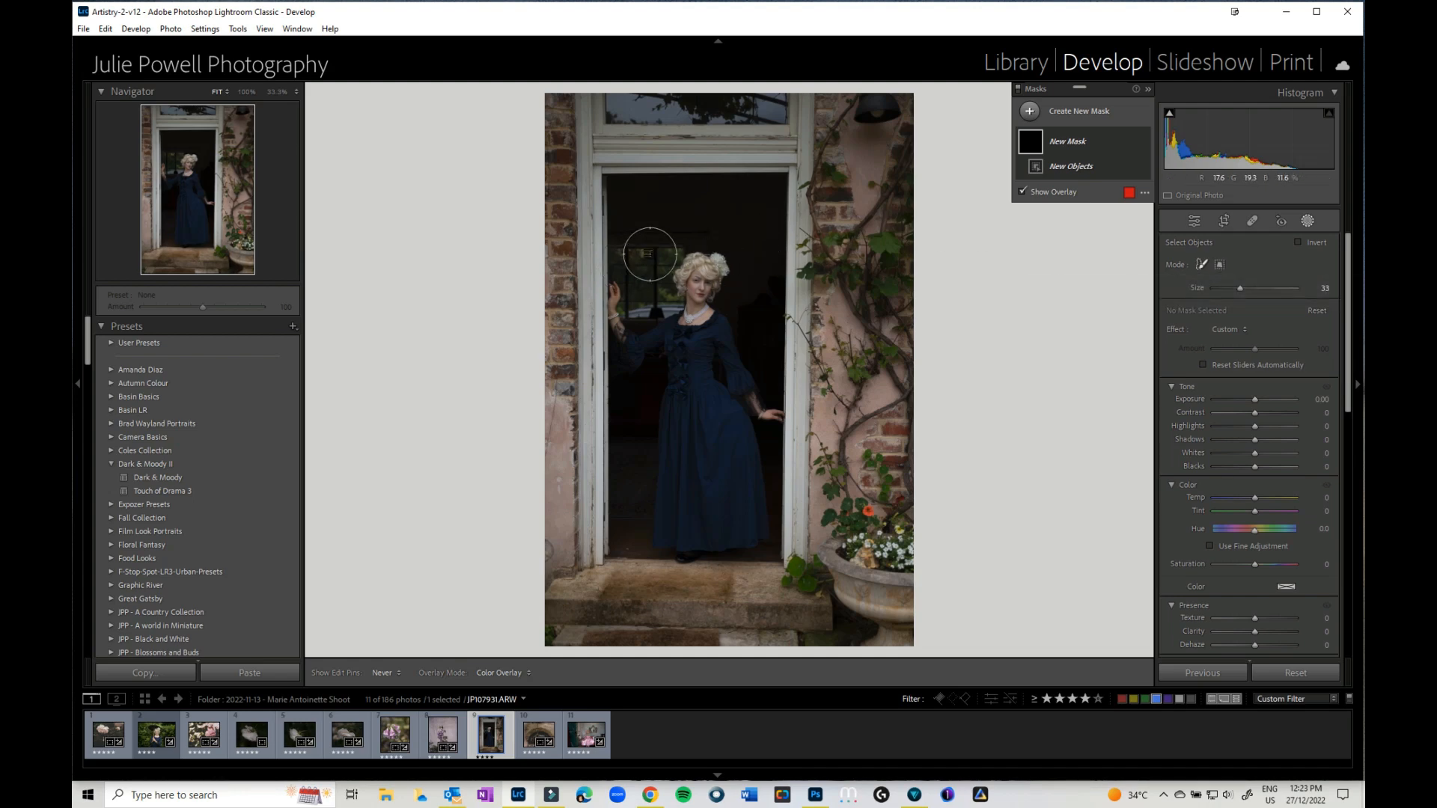
key("space")
left_click(283, 92)
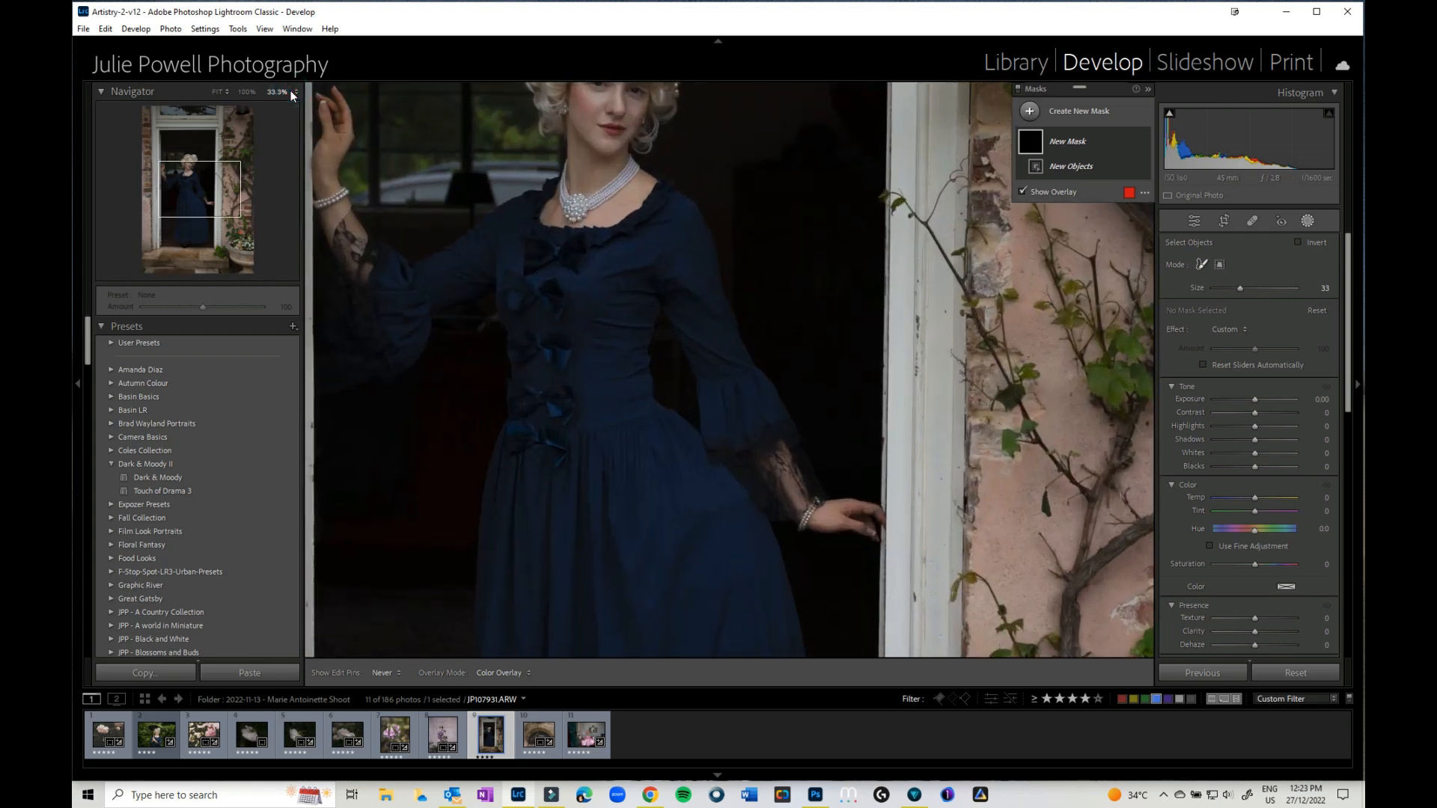
mouse_move(625, 266)
left_mouse_down()
mouse_move(734, 517)
mouse_move(733, 624)
left_mouse_up()
mouse_move(539, 245)
left_mouse_down()
mouse_move(547, 473)
mouse_move(582, 304)
mouse_move(646, 242)
mouse_move(760, 206)
mouse_move(499, 163)
mouse_move(824, 168)
mouse_move(866, 184)
mouse_move(848, 268)
mouse_move(880, 268)
mouse_move(896, 165)
mouse_move(898, 490)
left_mouse_up()
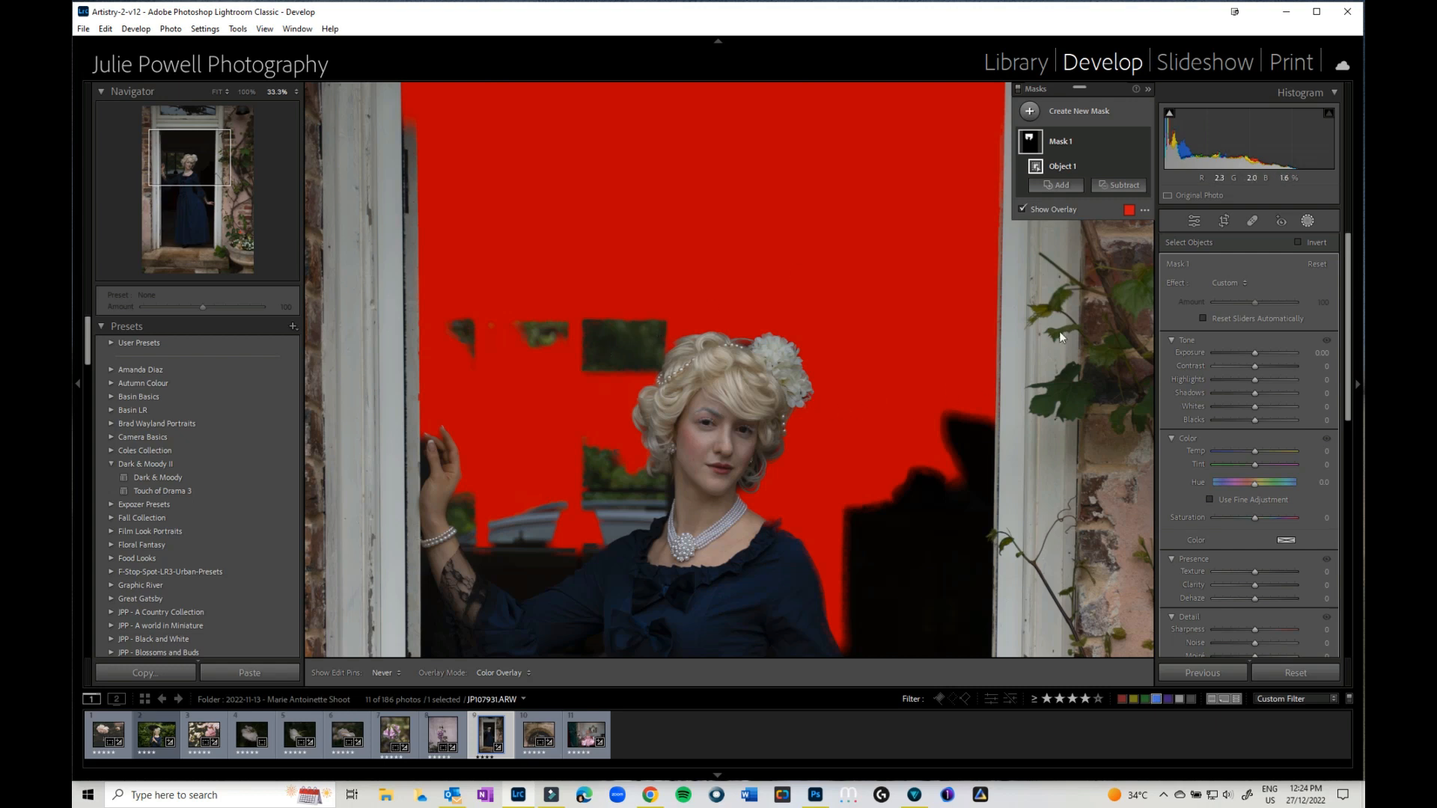
Step: Add a brush to the mask and paint in the missed window panes and dark areas around the woman's head and arms
left_click(1071, 190)
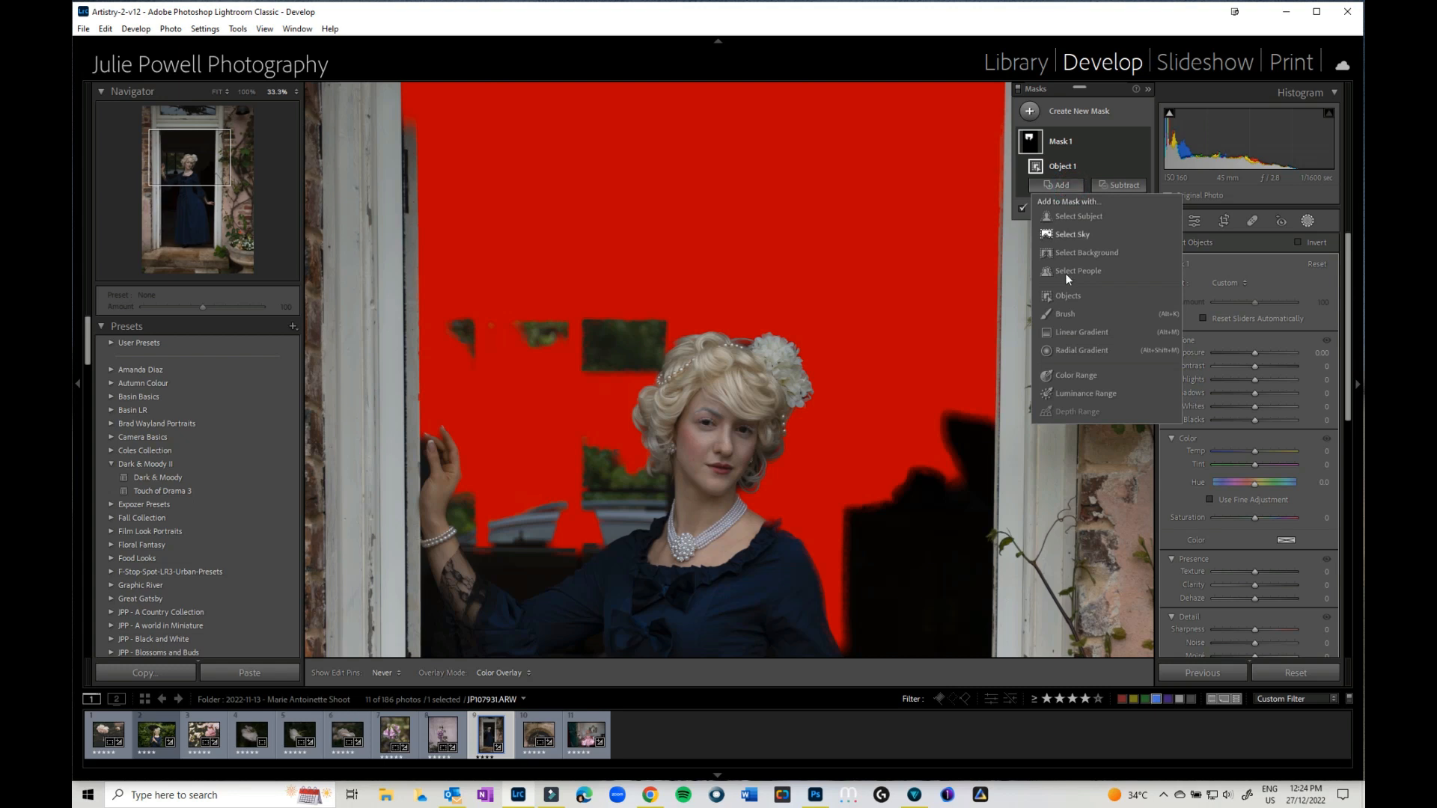
left_click(1066, 315)
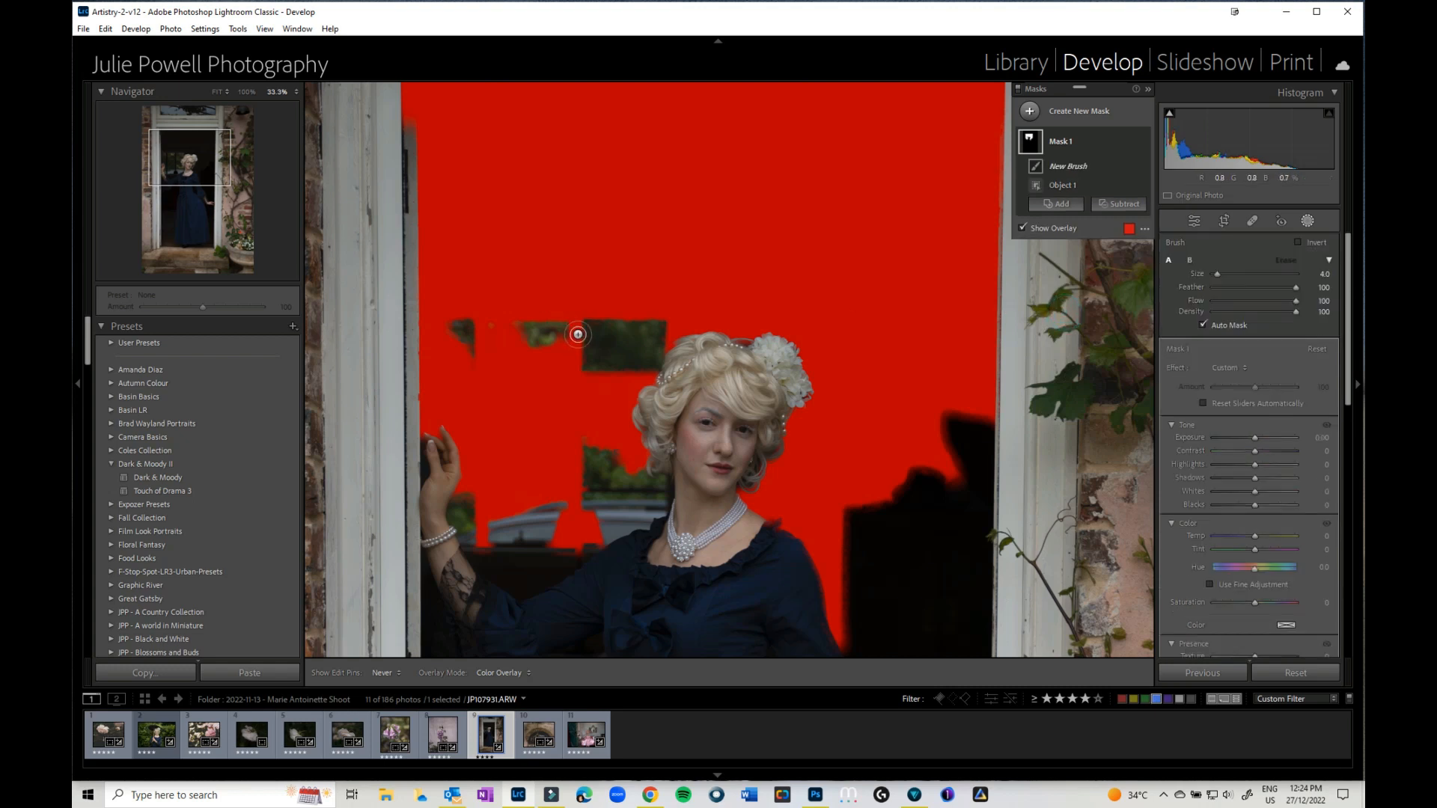
mouse_move(590, 325)
left_mouse_down()
mouse_move(653, 262)
mouse_move(569, 391)
mouse_move(673, 296)
mouse_move(616, 366)
mouse_move(678, 309)
mouse_move(607, 381)
mouse_move(664, 306)
mouse_move(587, 362)
mouse_move(653, 326)
mouse_move(647, 360)
mouse_move(668, 332)
mouse_move(642, 366)
mouse_move(654, 349)
mouse_move(536, 382)
mouse_move(534, 364)
mouse_move(463, 359)
left_mouse_up()
key("bracketright")
key("bracketright")
mouse_move(466, 509)
left_mouse_down()
mouse_move(640, 504)
mouse_move(536, 537)
mouse_move(509, 524)
left_mouse_up()
left_click_drag(459, 170, 470, 288)
left_click_drag(419, 203, 422, 274)
left_click_drag(932, 483, 806, 223)
mouse_move(832, 281)
left_mouse_down()
mouse_move(854, 274)
mouse_move(766, 449)
mouse_move(727, 466)
left_mouse_up()
left_click_drag(533, 359, 793, 329)
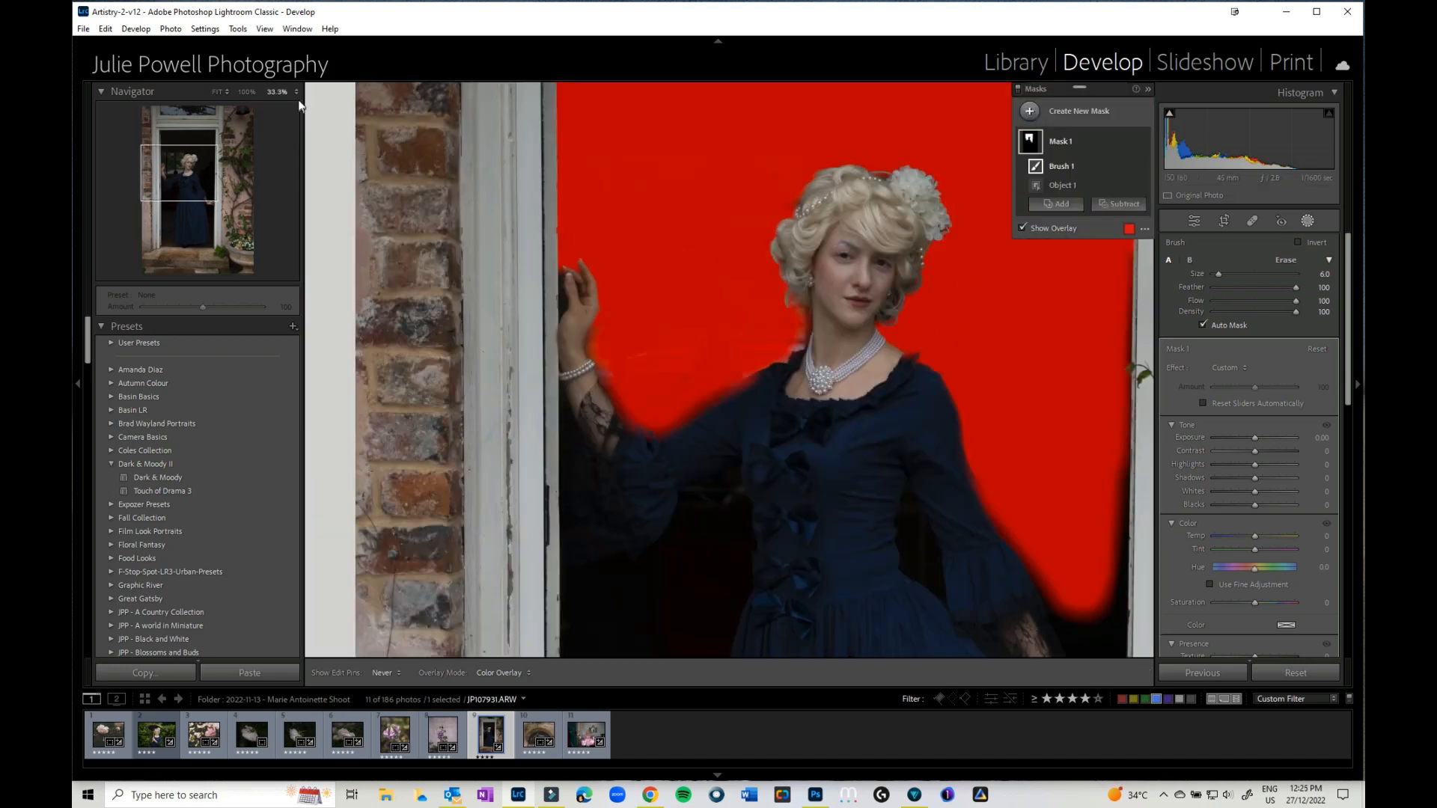
Step: Paint the dark gap between the raised arm's sleeve and the dress bodice and skirt into the mask
key("ctrl+equal")
key("ctrl+equal")
mouse_move(886, 271)
left_mouse_down()
mouse_move(728, 337)
mouse_move(662, 432)
mouse_move(799, 310)
mouse_move(743, 292)
left_mouse_up()
left_click_drag(738, 539, 621, 292)
key("bracketright")
key("bracketright")
key("bracketright")
key("bracketright")
key("bracketright")
mouse_move(604, 417)
left_mouse_down()
mouse_move(589, 626)
mouse_move(401, 633)
mouse_move(334, 592)
left_mouse_up()
key("bracketleft")
key("bracketleft")
key("bracketleft")
key("bracketleft")
key("bracketleft")
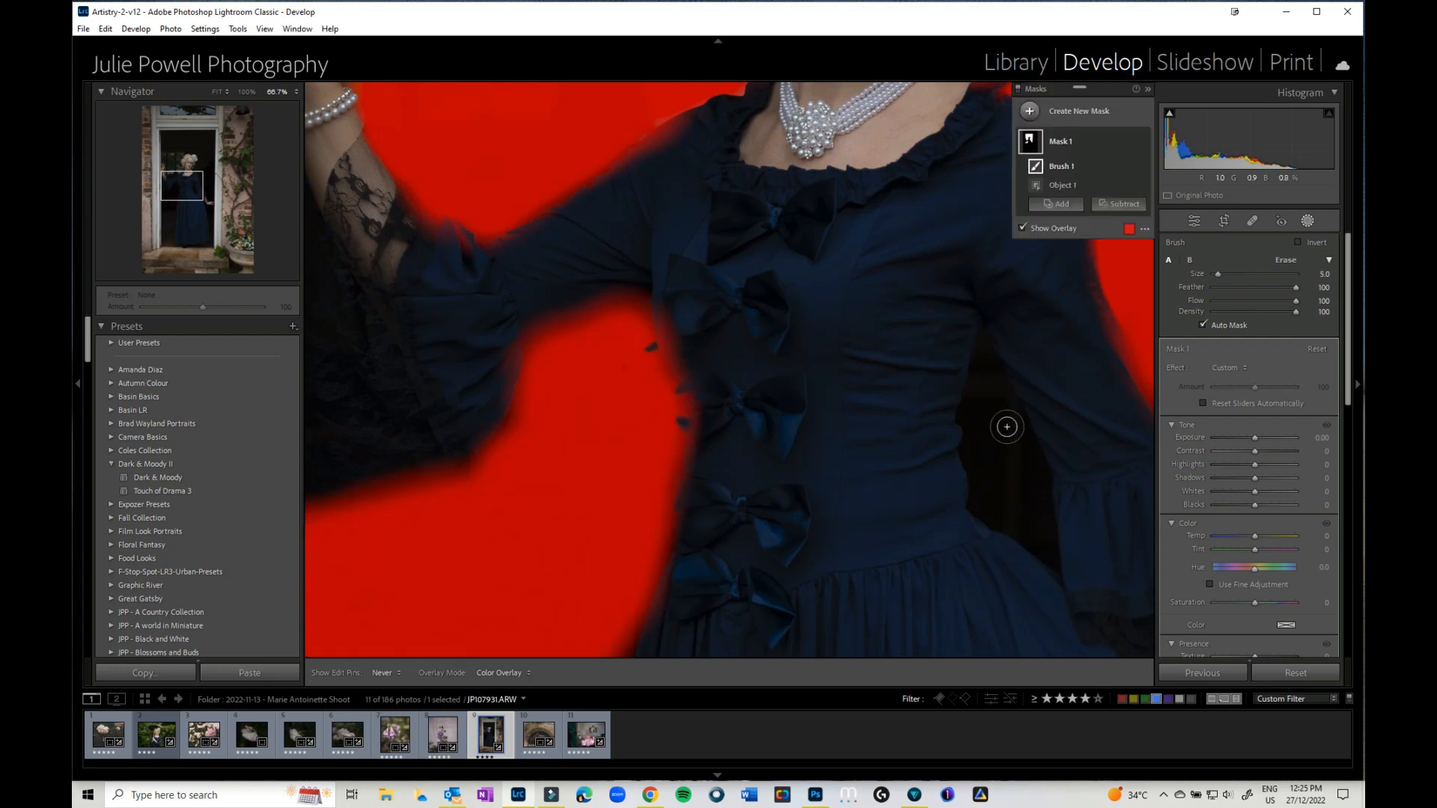
Step: Paint the gap between the waist and lowered arm into the mask, and erase overspill from the bows and dress edges
mouse_move(1007, 426)
left_mouse_down()
mouse_move(1049, 567)
mouse_move(1011, 472)
left_mouse_up()
mouse_move(667, 296)
left_mouse_down("alt")
mouse_move(696, 399)
mouse_move(662, 561)
left_mouse_up("alt")
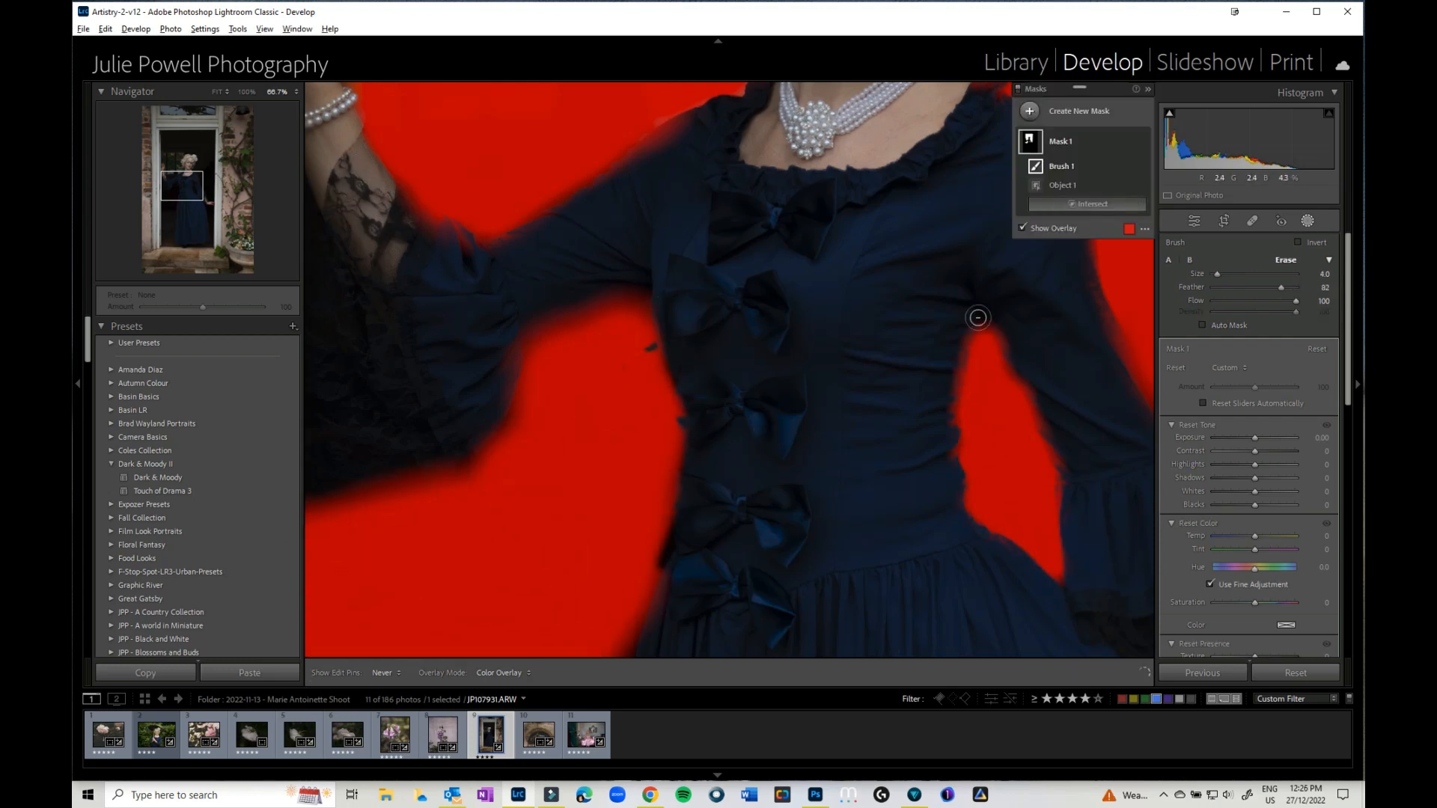
left_click_drag(978, 317, 959, 367, "alt")
mouse_move(1098, 458)
left_mouse_down()
mouse_move(831, 436)
mouse_move(614, 388)
left_mouse_up()
left_click_drag(640, 258, 786, 524, "alt")
left_click_drag(584, 509, 548, 413)
left_click_drag(494, 187, 547, 350, "alt")
Step: Paint the dark strip between the skirt and the door frame below the lowered hand into the mask with brush size 10
left_click_drag(835, 610, 823, 153)
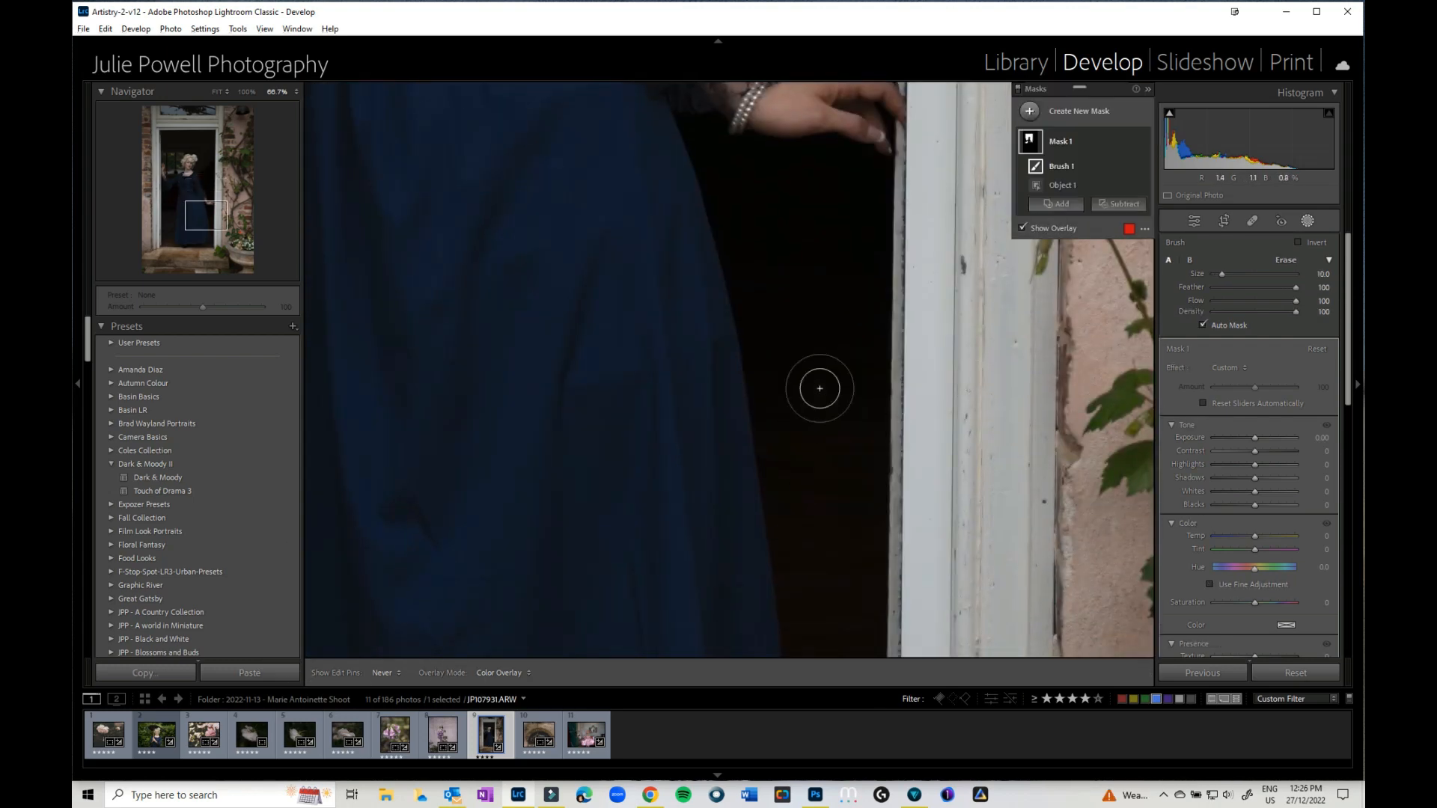
mouse_move(821, 389)
left_mouse_down()
mouse_move(770, 404)
mouse_move(797, 636)
left_mouse_up()
mouse_move(861, 599)
left_mouse_down()
mouse_move(804, 374)
mouse_move(786, 640)
left_mouse_up()
left_click_drag(792, 642, 782, 333)
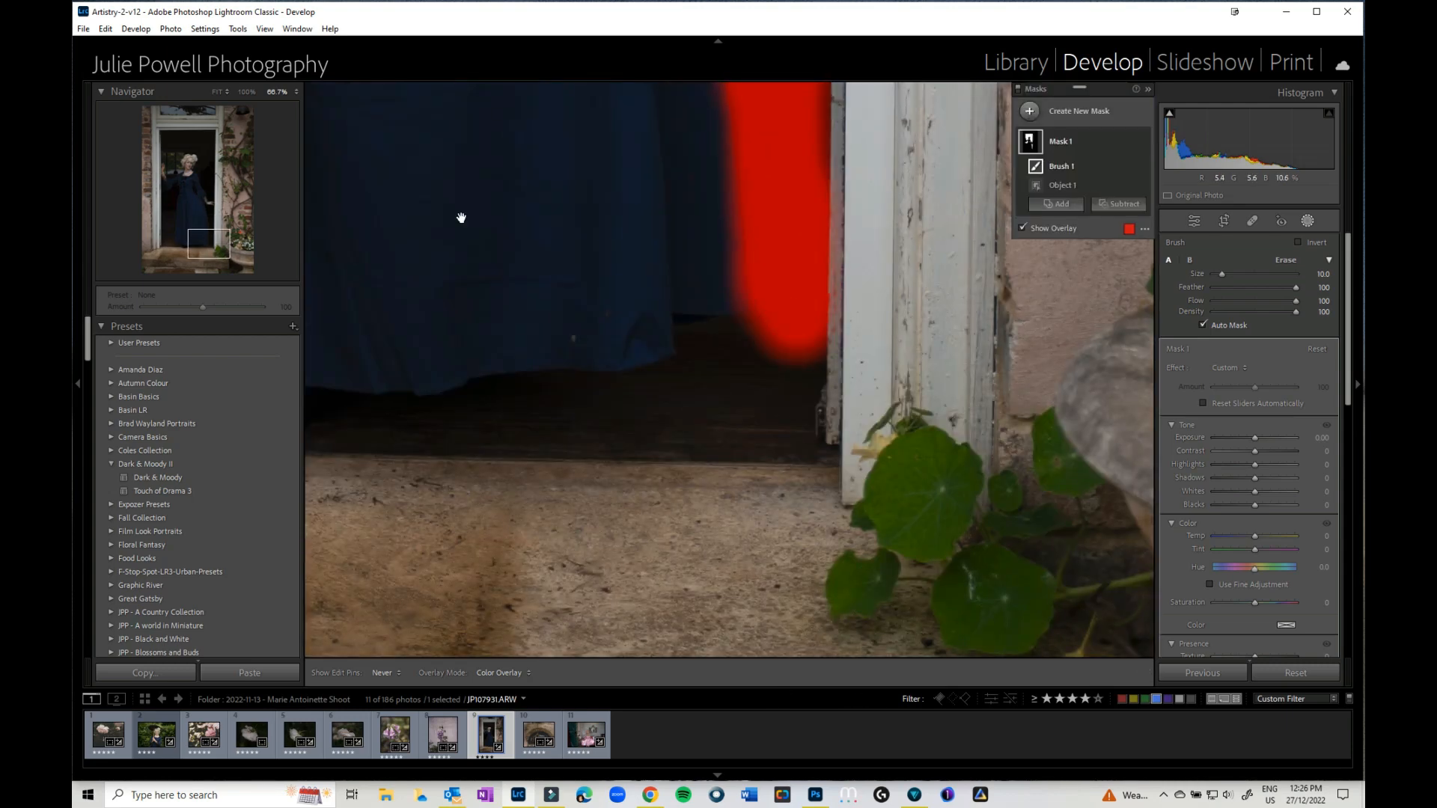
key("z")
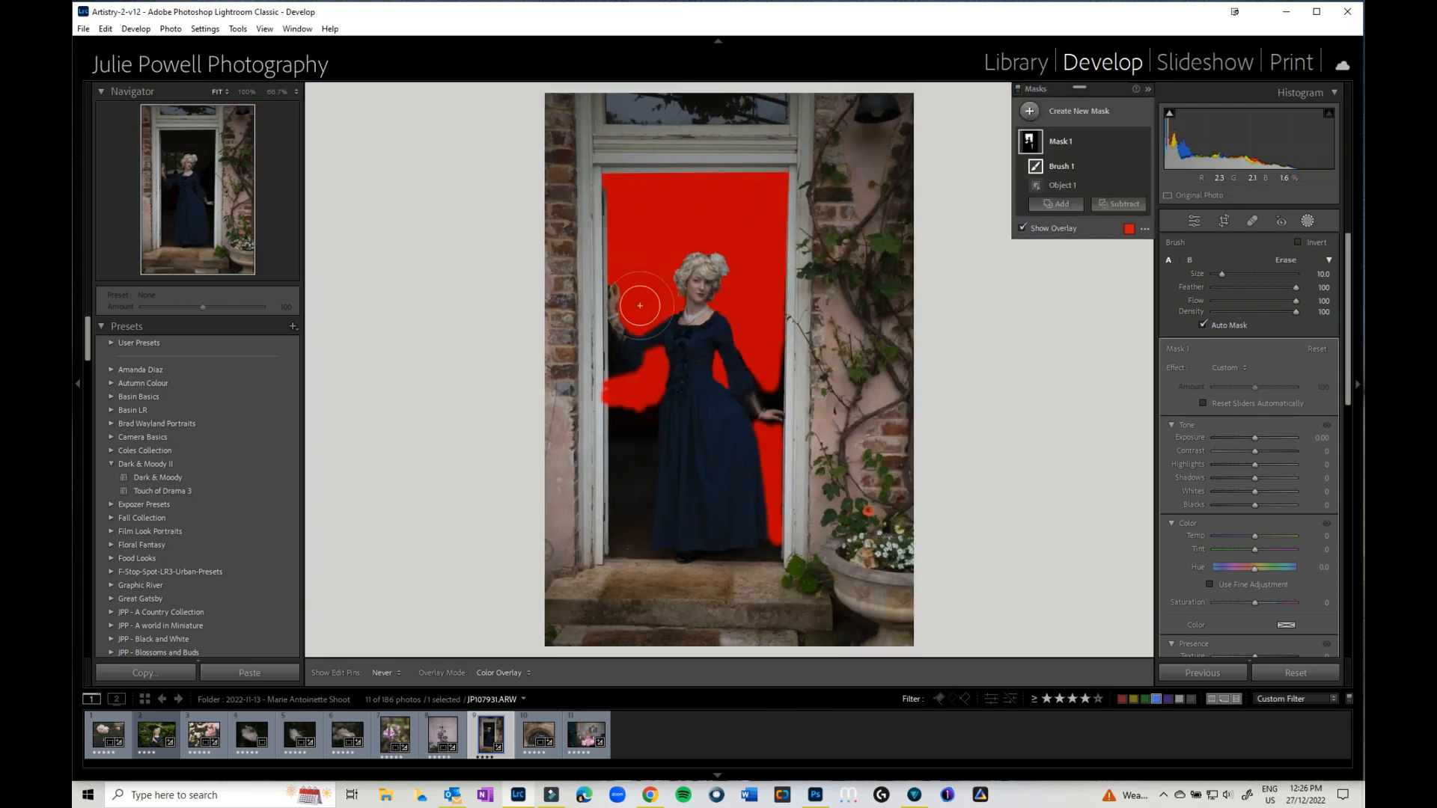
Step: Clean up the mask's edge along the door frame beside the raised arm with a smaller brush, erasing the spill
key("bracketleft")
key("bracketleft")
key("bracketleft")
key("alt")
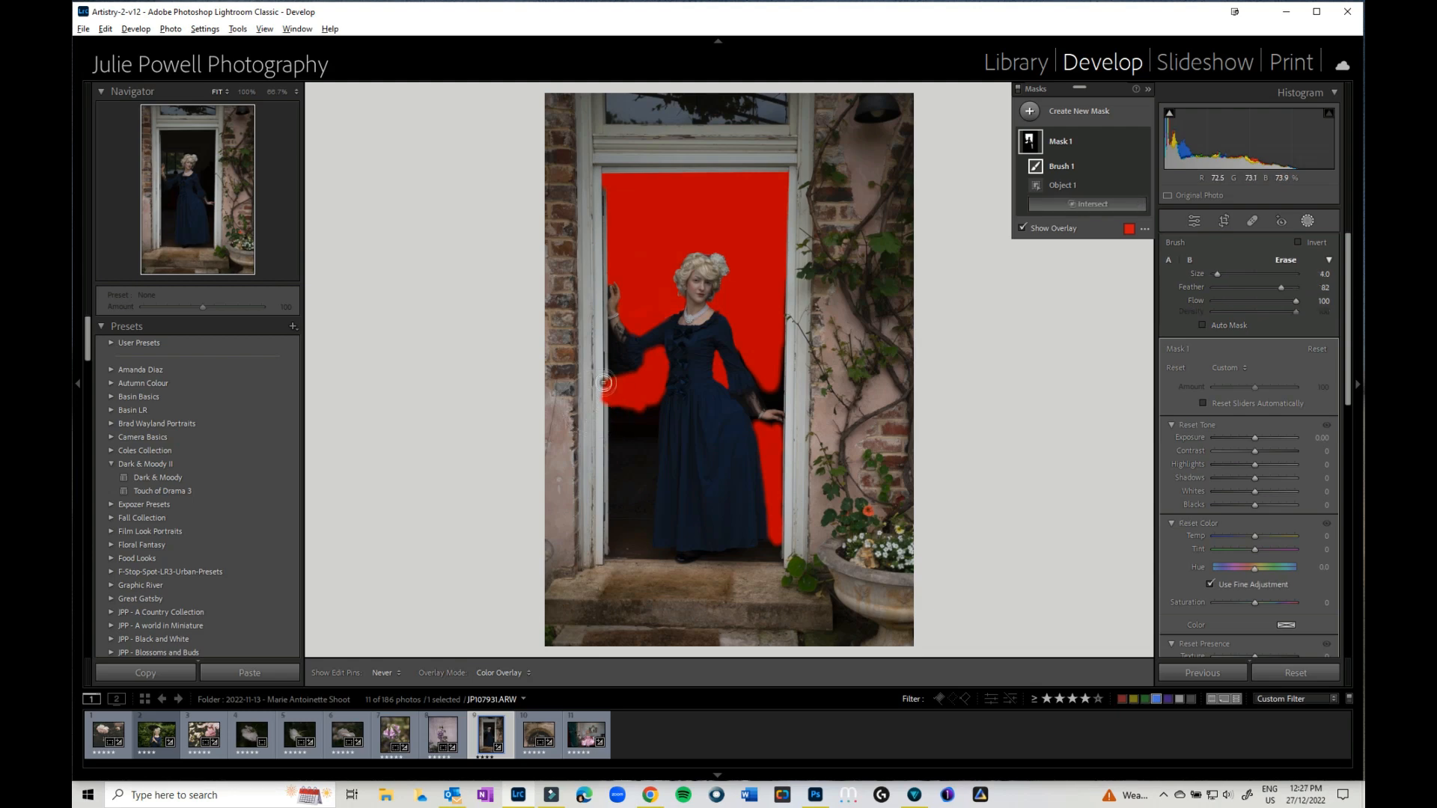
mouse_move(606, 381)
left_mouse_down()
mouse_move(607, 421)
mouse_move(603, 389)
left_mouse_up()
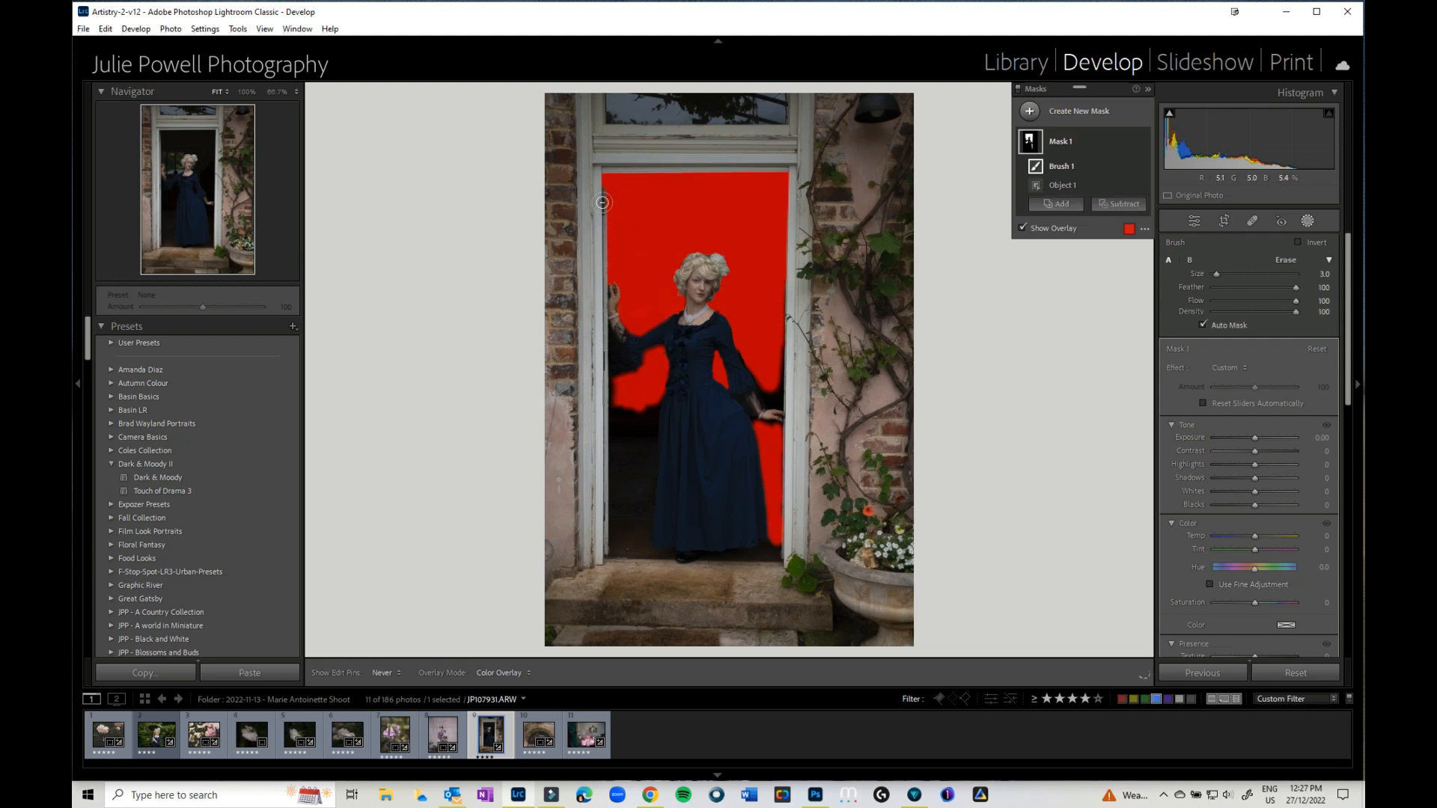
left_click_drag(604, 196, 606, 178)
Step: Set the doorway mask's Exposure to -4.00, Contrast to 100, Highlights to -100, Shadows to 100 and Blacks to -40, and hide the mask overlay
left_click_drag(1252, 435, 1192, 441)
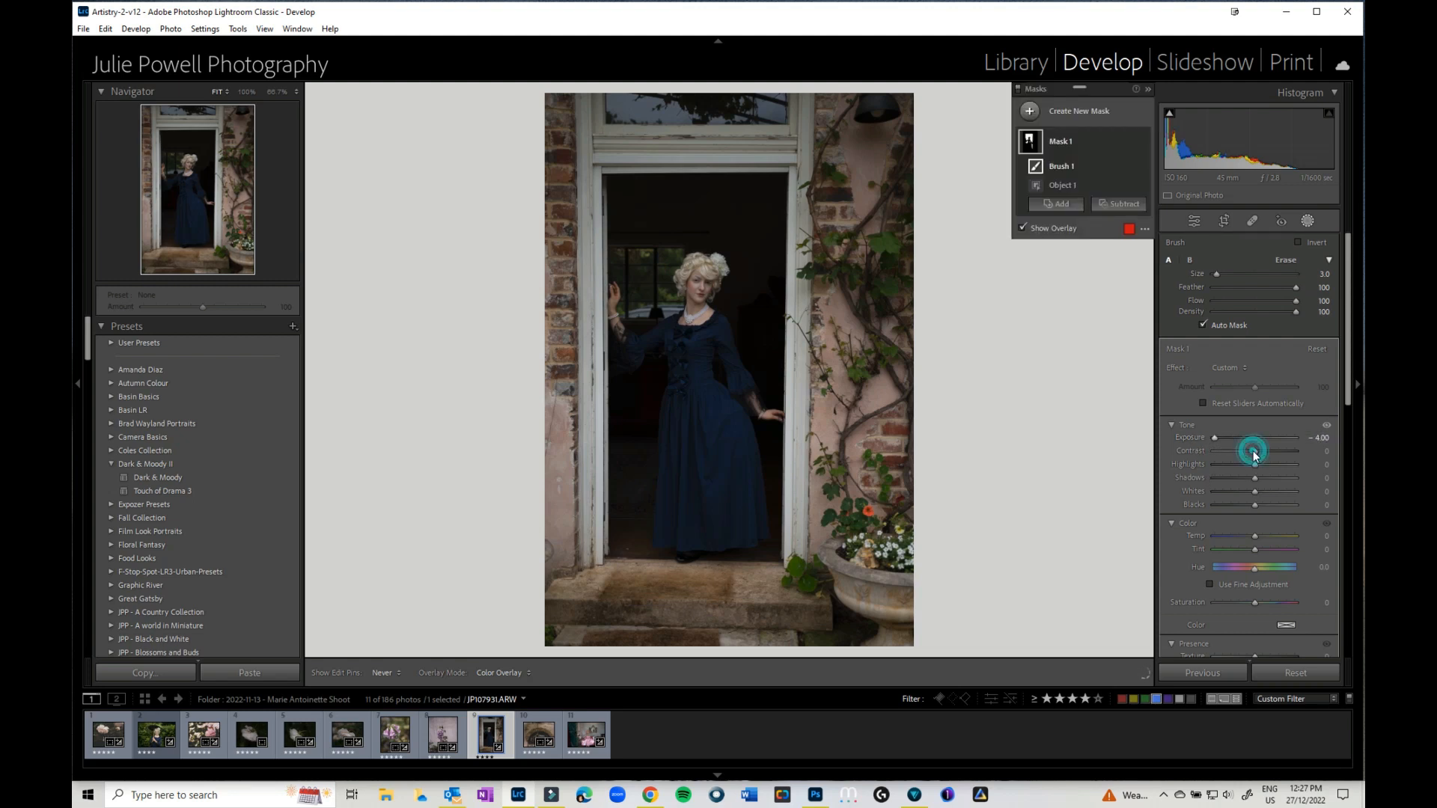
left_click_drag(1260, 452, 1170, 461)
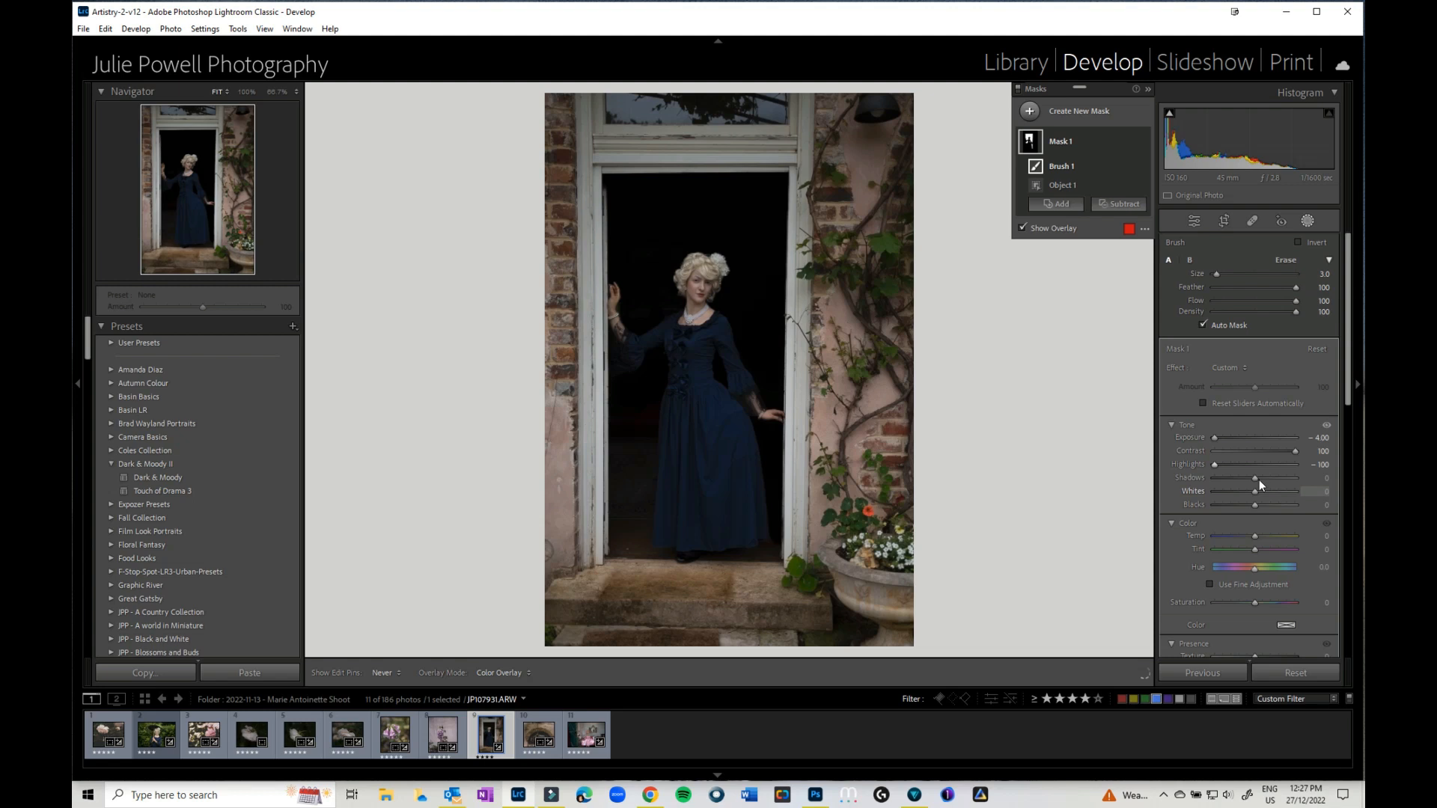
left_click_drag(1259, 479, 1296, 477)
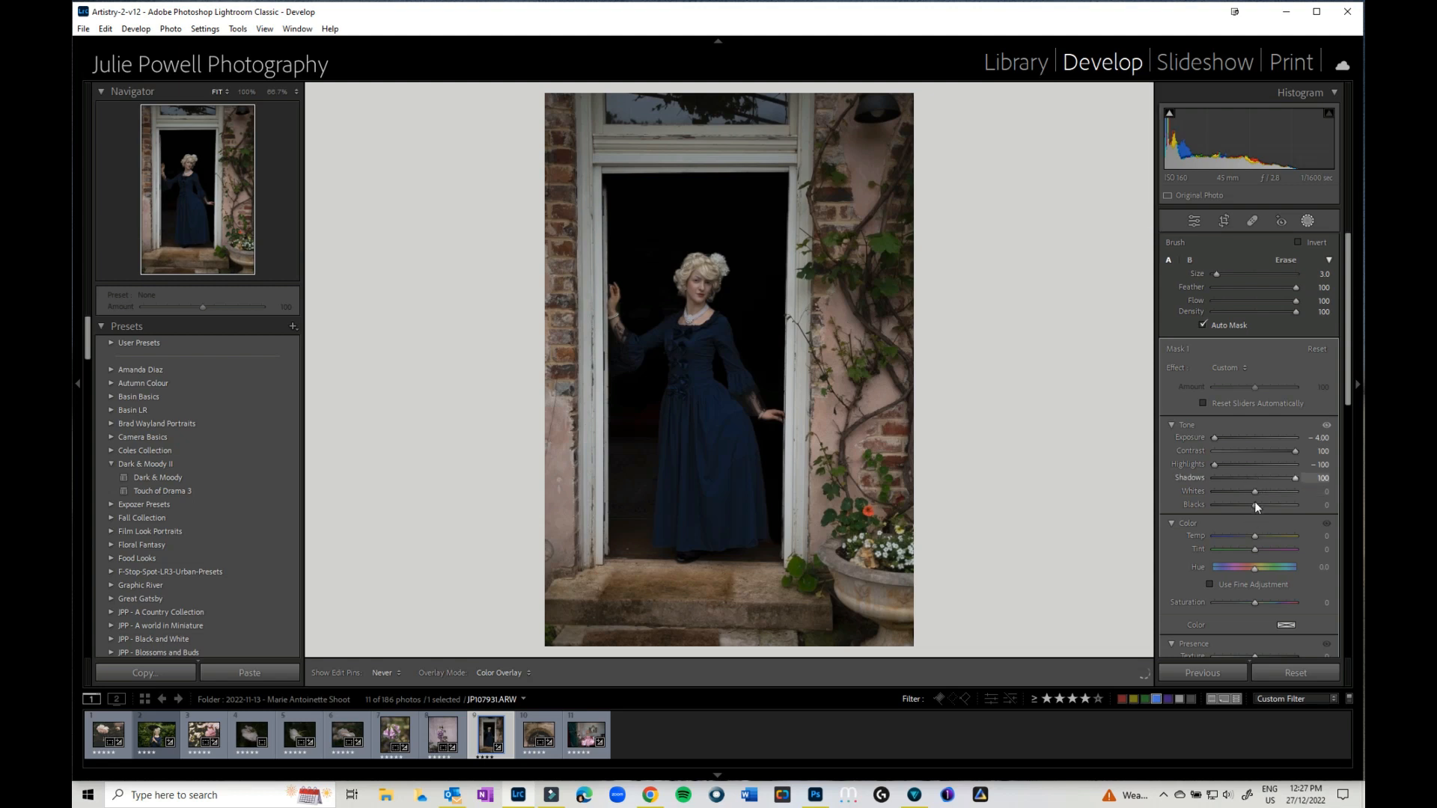
left_click(1239, 506)
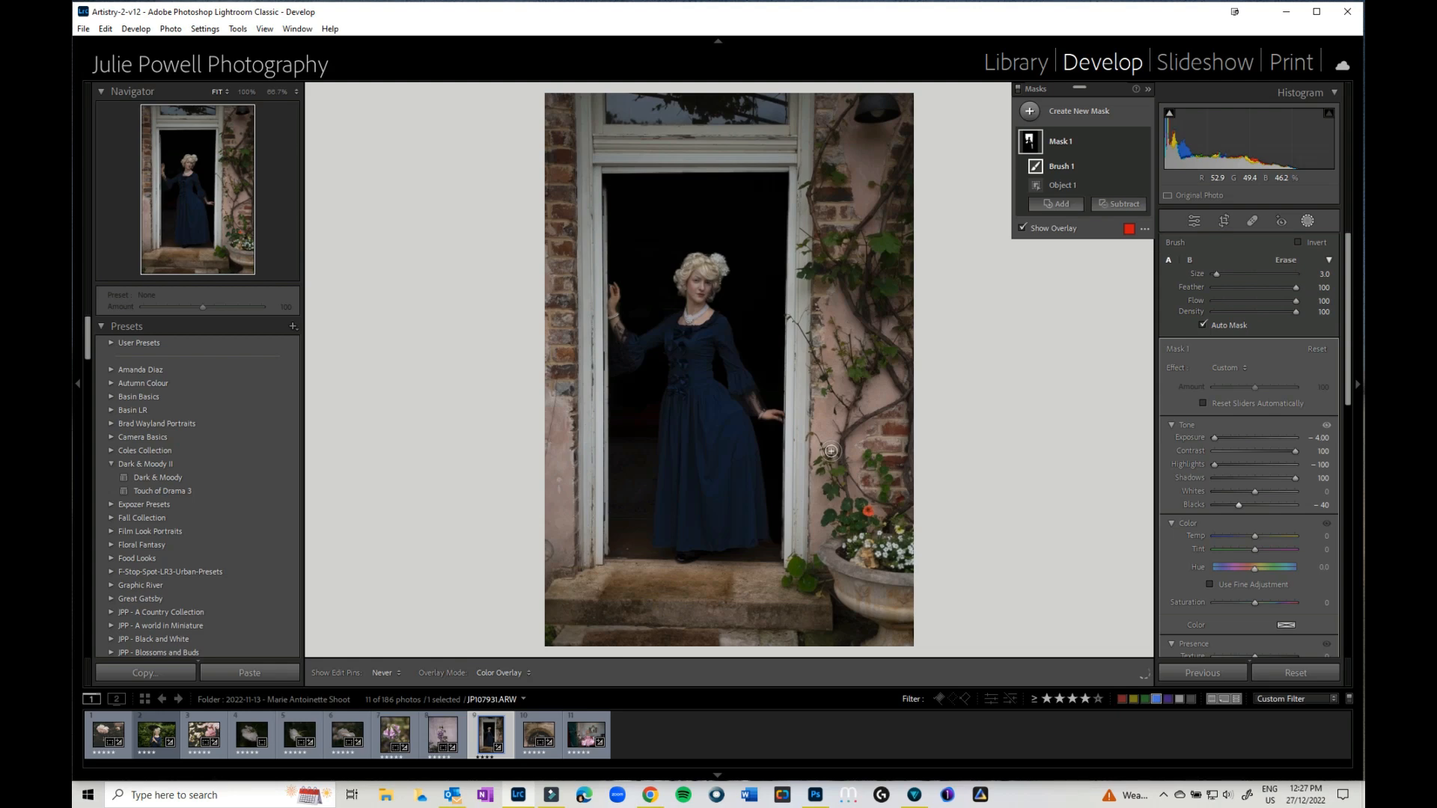
key("o")
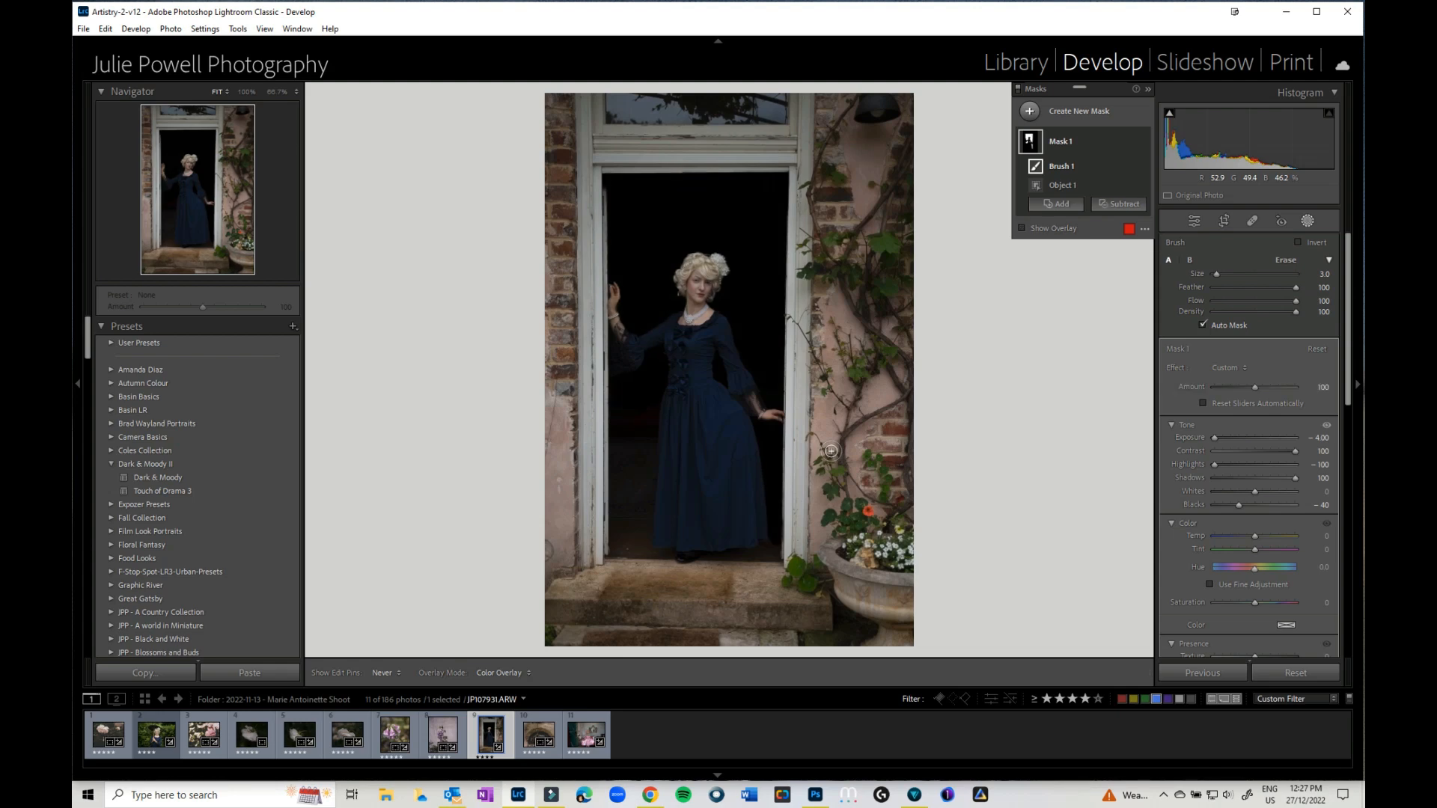